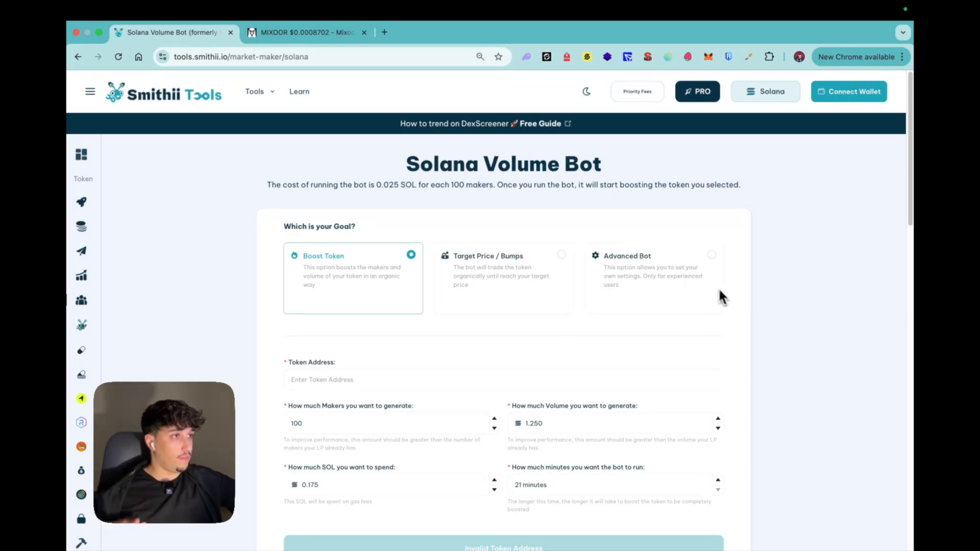
Choose the Target Price / Bumps goal for the volume bot and look over its token address, pump and makers fields
{"action": "left_click", "coordinate": [561, 256]}
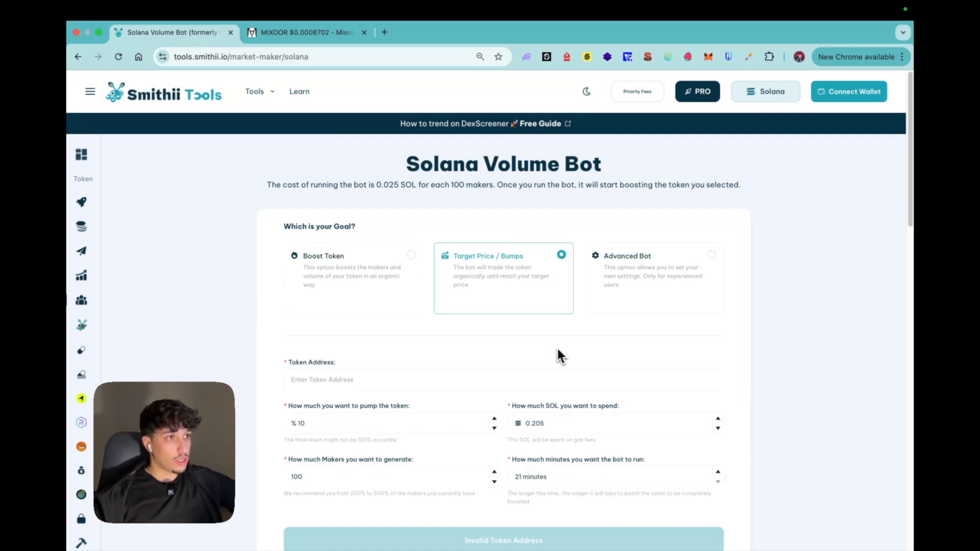
{"action": "scroll", "coordinate": [539, 318], "scroll_direction": "down", "scroll_amount": 3}
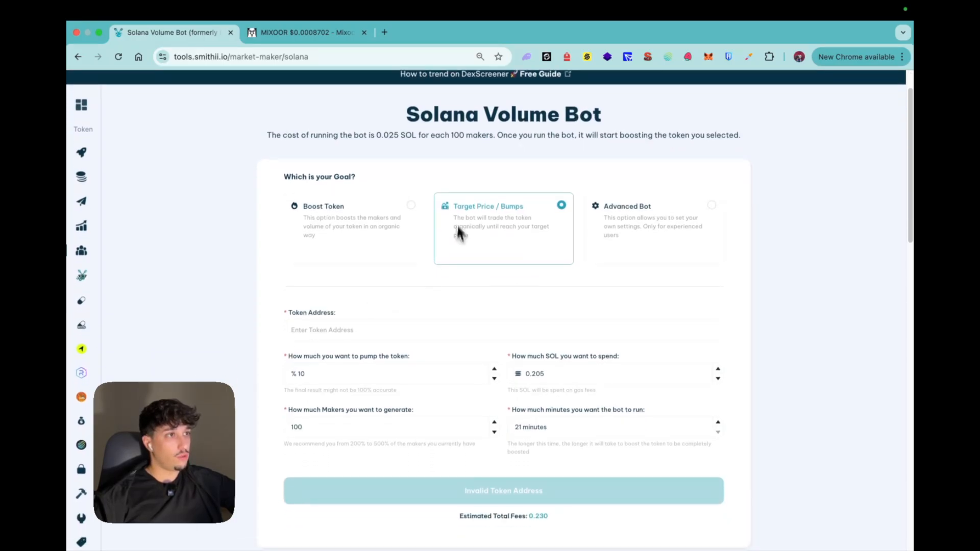
{"action": "scroll", "coordinate": [500, 286], "scroll_direction": "down", "scroll_amount": 1}
{"action": "left_click_drag", "start_coordinate": [337, 294], "coordinate": [288, 292]}
{"action": "left_click_drag", "start_coordinate": [295, 337], "coordinate": [406, 338]}
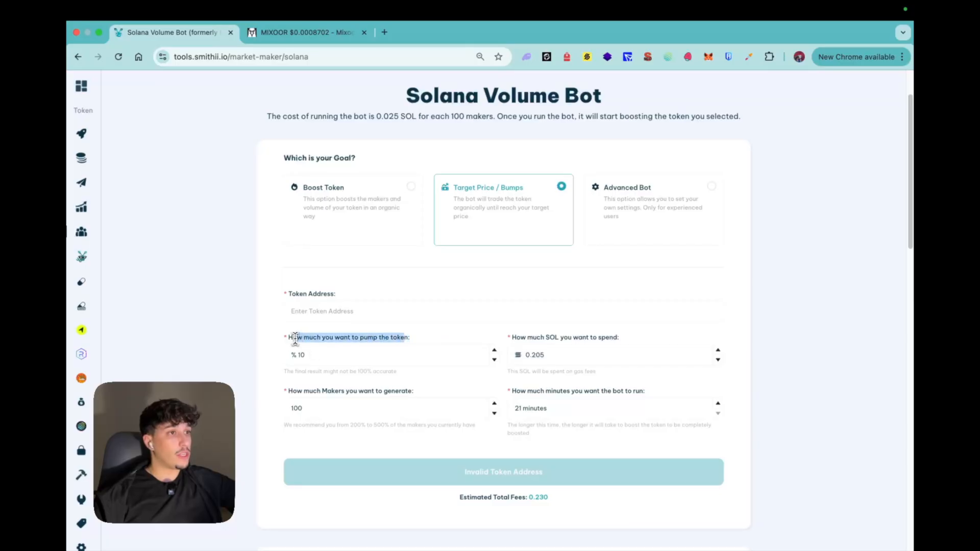
{"action": "left_click", "coordinate": [385, 338]}
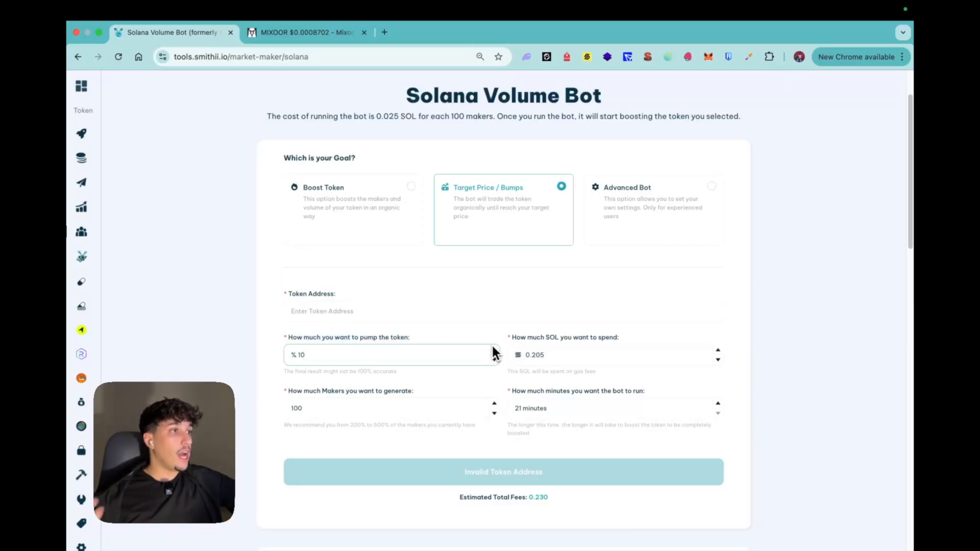
{"action": "left_click_drag", "start_coordinate": [412, 391], "coordinate": [378, 393]}
{"action": "left_click", "coordinate": [518, 389]}
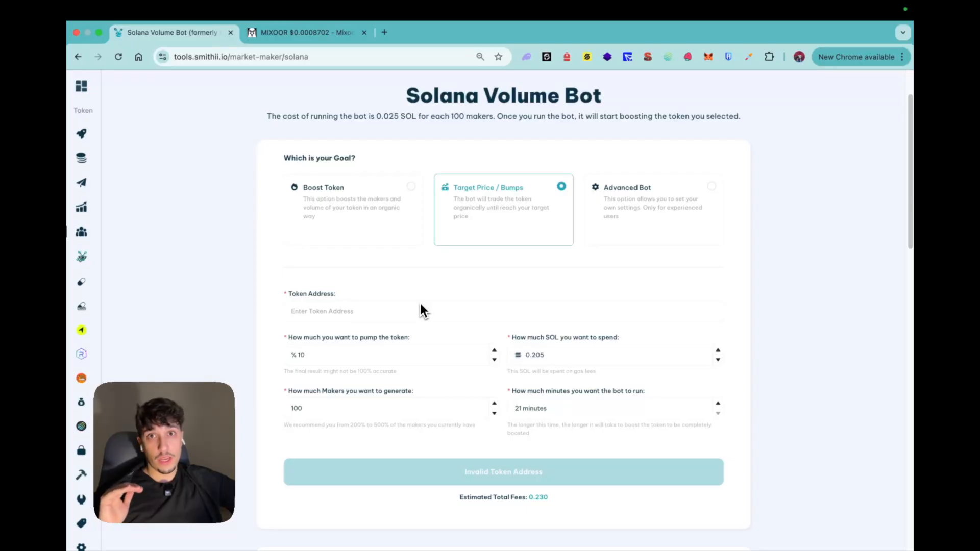
Preview the Advanced Bot goal's settings and return to the Target Price / Bumps goal
{"action": "left_click", "coordinate": [618, 222]}
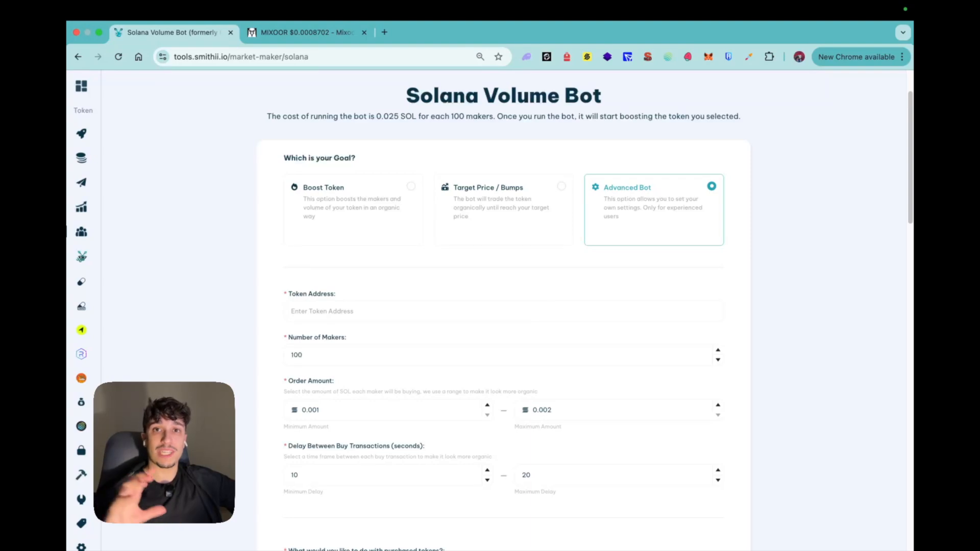
{"action": "left_click", "coordinate": [516, 234]}
Copy the MIXOOR token address from its DEX Screener page and enter it as the bot's token address
{"action": "left_click", "coordinate": [357, 314]}
{"action": "left_click_drag", "start_coordinate": [349, 298], "coordinate": [259, 286]}
{"action": "left_click", "coordinate": [298, 33]}
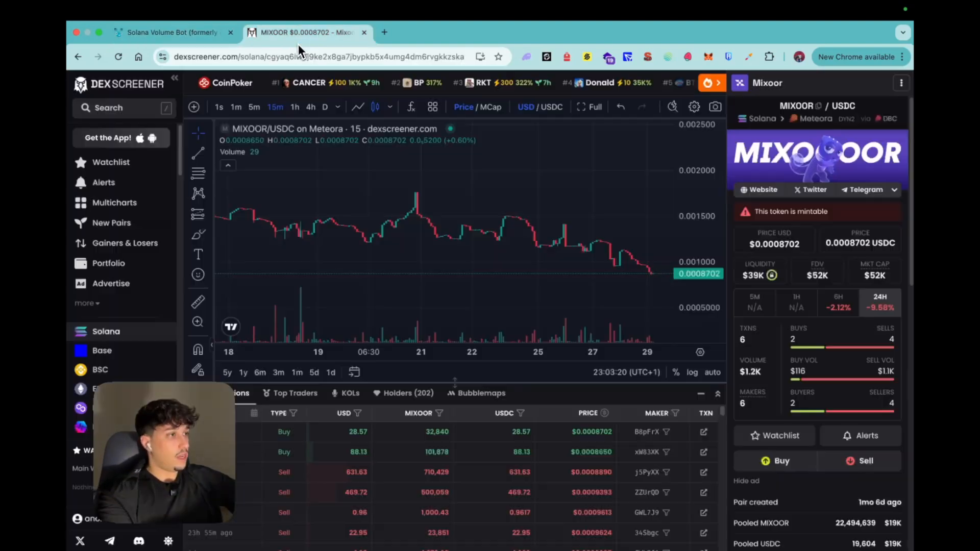
{"action": "scroll", "coordinate": [837, 360], "scroll_direction": "down", "scroll_amount": 5}
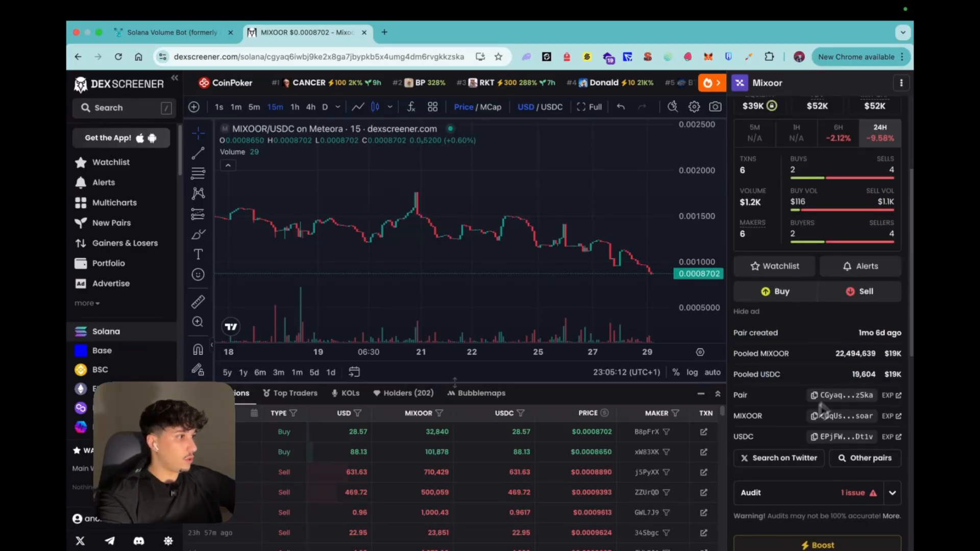
{"action": "left_click", "coordinate": [815, 416]}
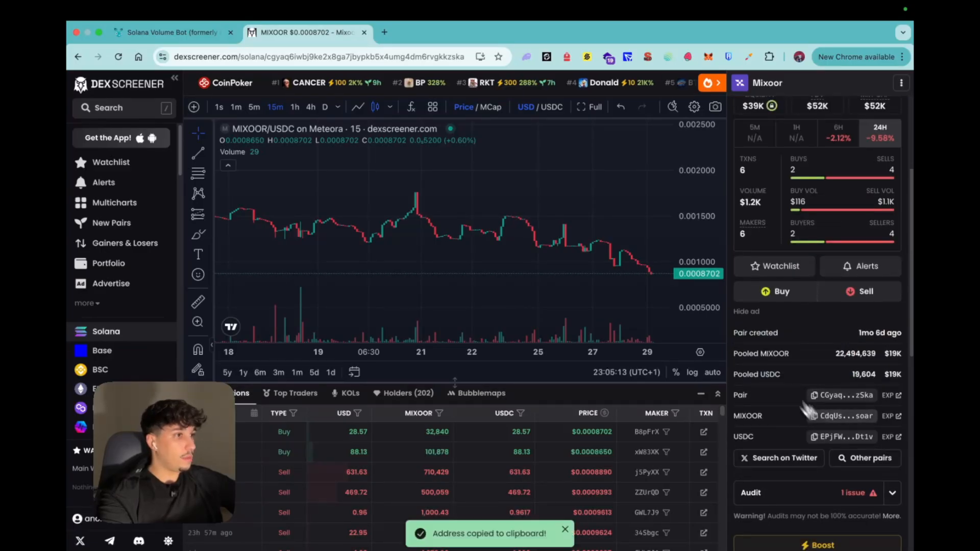
{"action": "left_click", "coordinate": [169, 32]}
{"action": "left_click", "coordinate": [350, 312]}
{"action": "key", "text": "super+v"}
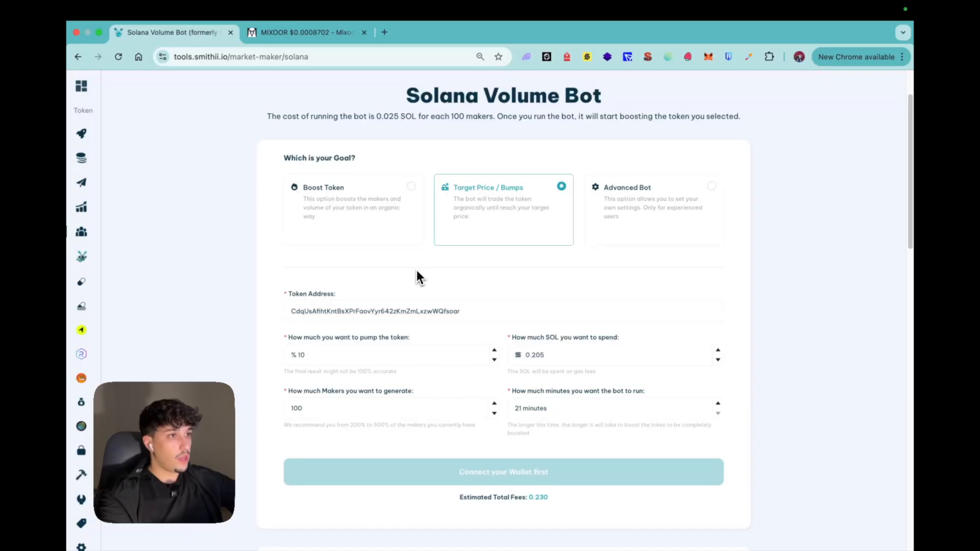
Set the amount of SOL to spend on the bot to 1
{"action": "left_click_drag", "start_coordinate": [286, 337], "coordinate": [430, 344]}
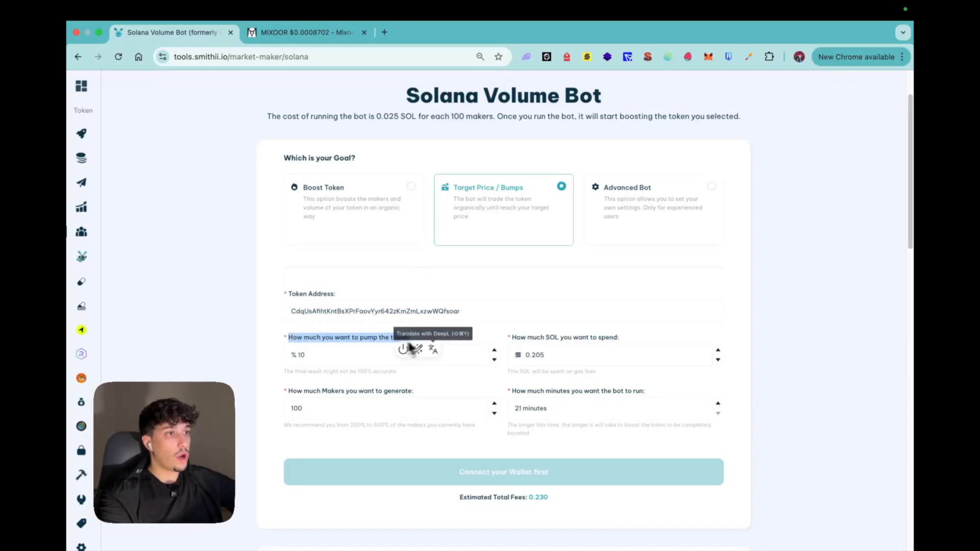
{"action": "left_click", "coordinate": [383, 338]}
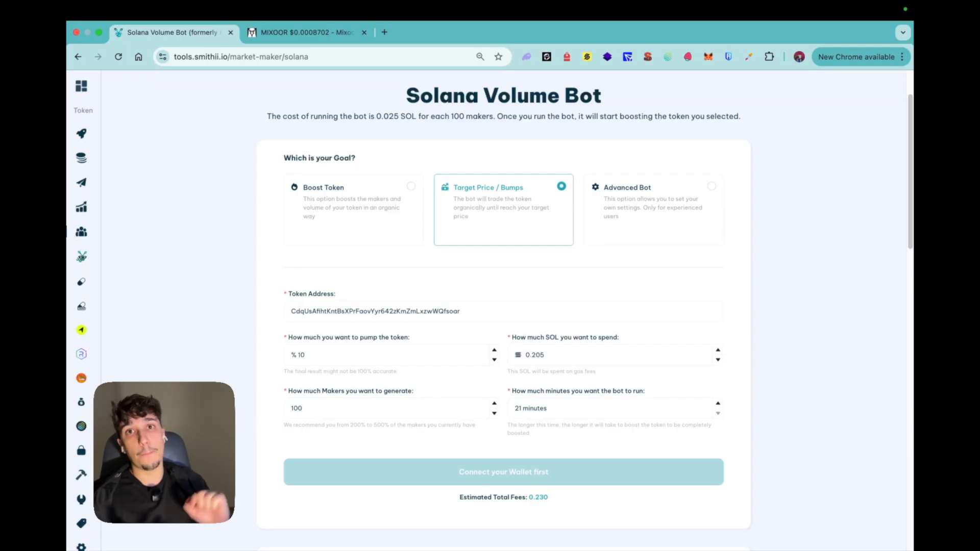
{"action": "left_click_drag", "start_coordinate": [512, 337], "coordinate": [640, 347]}
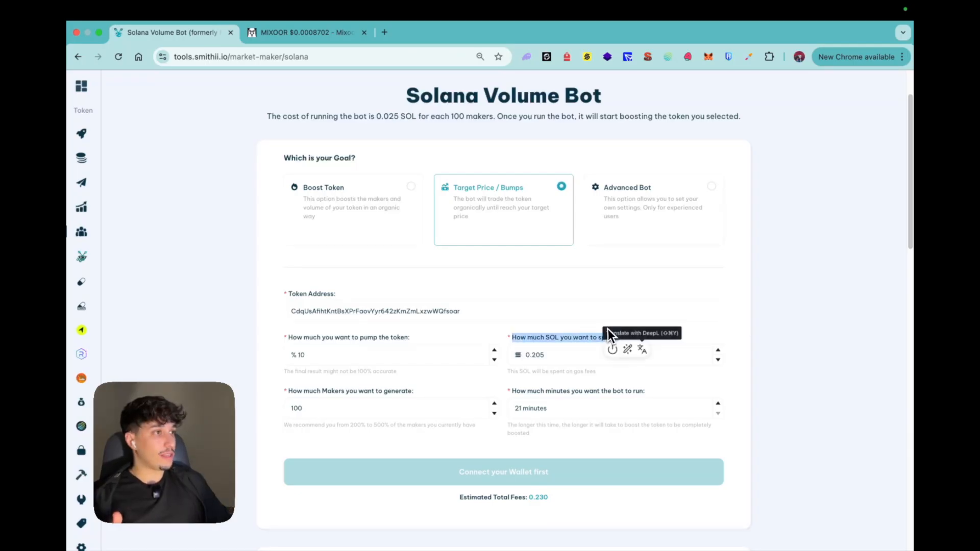
{"action": "left_click", "coordinate": [610, 331]}
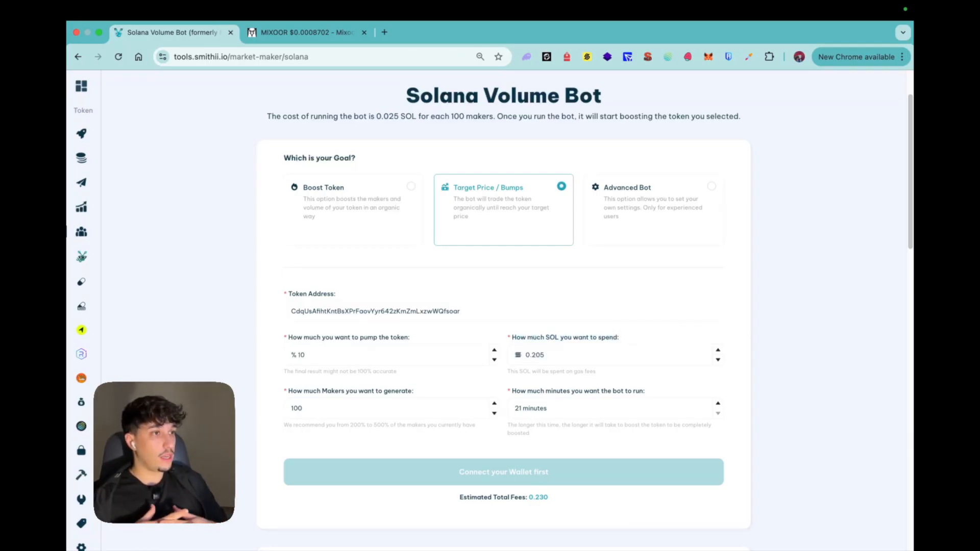
{"action": "left_click", "coordinate": [323, 407]}
{"action": "left_click", "coordinate": [312, 360]}
{"action": "left_click", "coordinate": [562, 361]}
{"action": "left_click_drag", "start_coordinate": [512, 363], "coordinate": [564, 361]}
{"action": "left_click", "coordinate": [580, 355]}
{"action": "left_click", "coordinate": [615, 350]}
{"action": "double_click", "coordinate": [565, 357]}
{"action": "type", "text": "1"}
{"action": "left_click", "coordinate": [483, 313]}
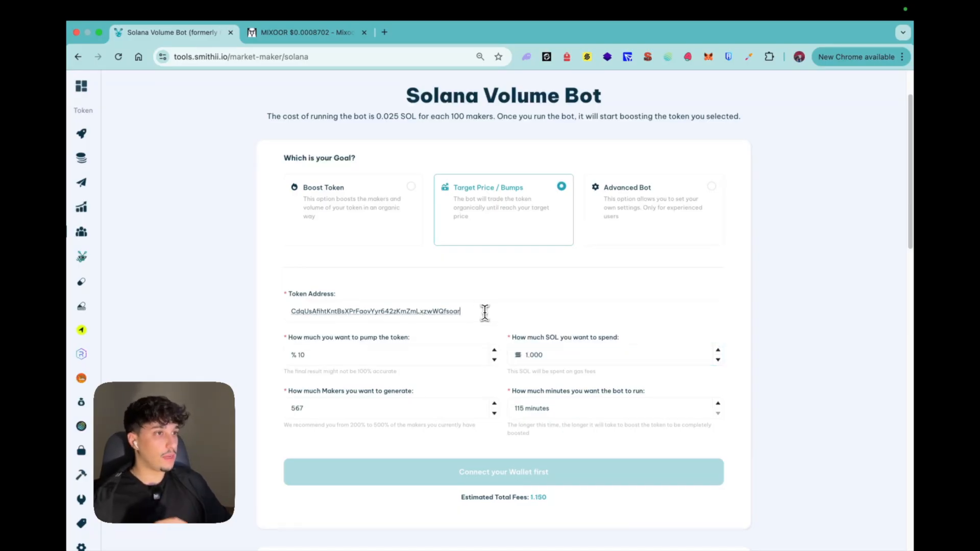
Lower the amount of SOL to spend on the bot to 0.4
{"action": "left_click_drag", "start_coordinate": [286, 408], "coordinate": [321, 407]}
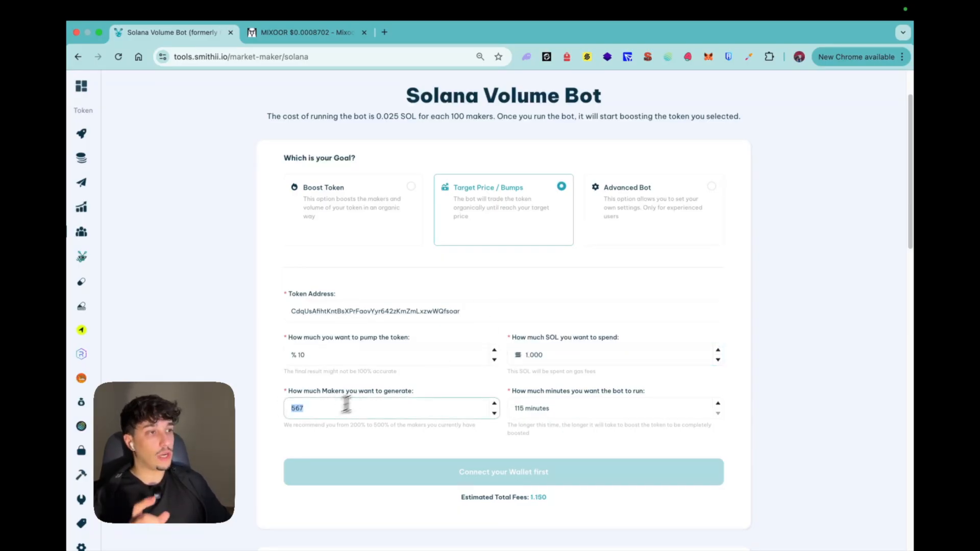
{"action": "left_click", "coordinate": [584, 355]}
{"action": "scroll", "coordinate": [584, 355], "scroll_direction": "down", "scroll_amount": 1}
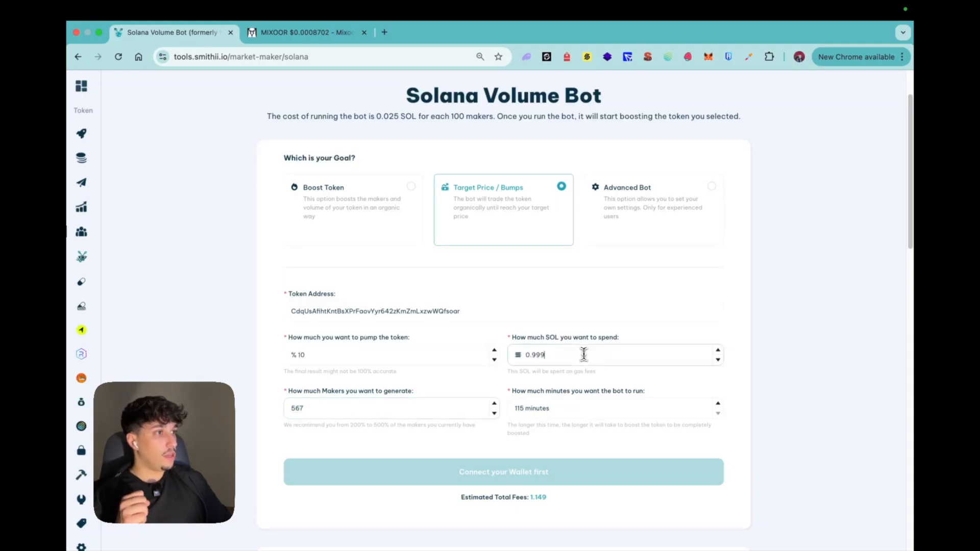
{"action": "left_click_drag", "start_coordinate": [590, 350], "coordinate": [527, 355]}
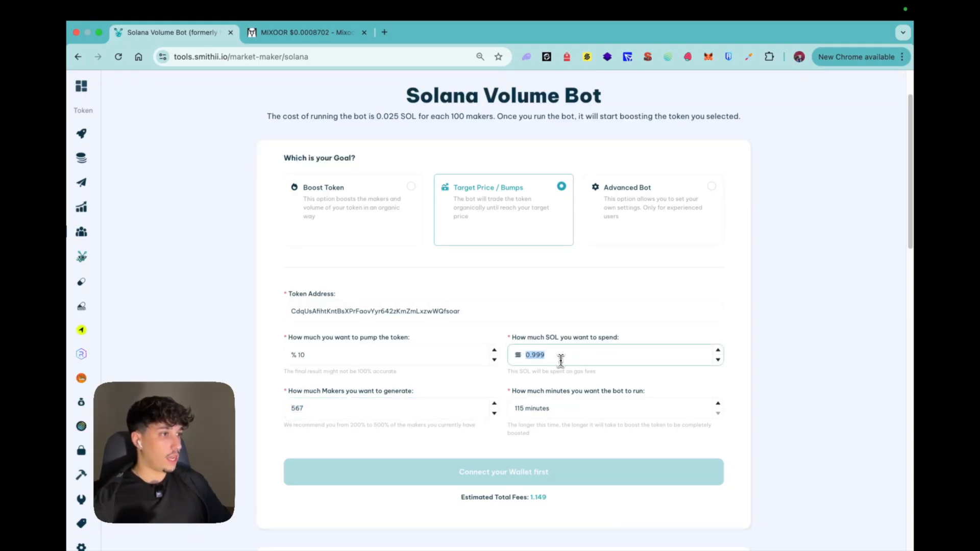
{"action": "type", "text": "0"}
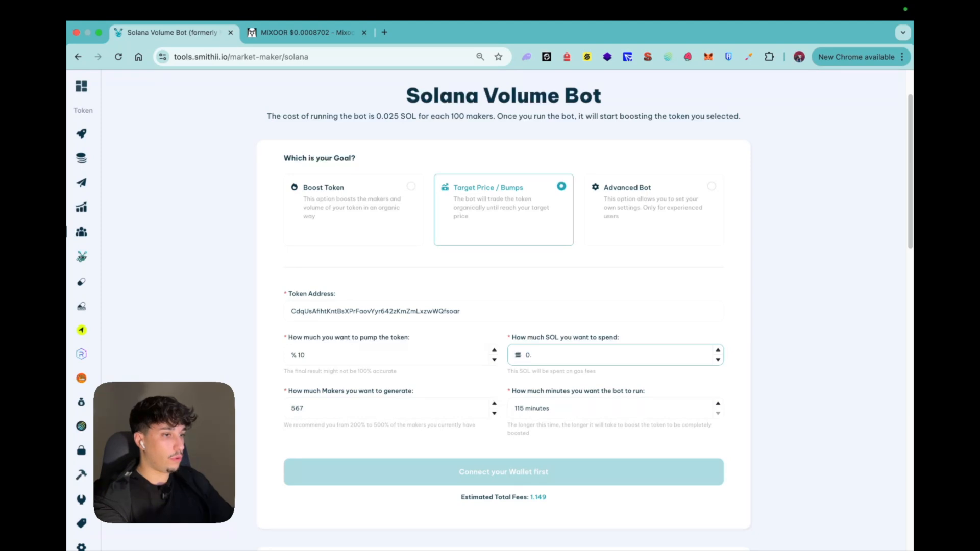
{"action": "type", "text": ".4"}
{"action": "left_click", "coordinate": [586, 278]}
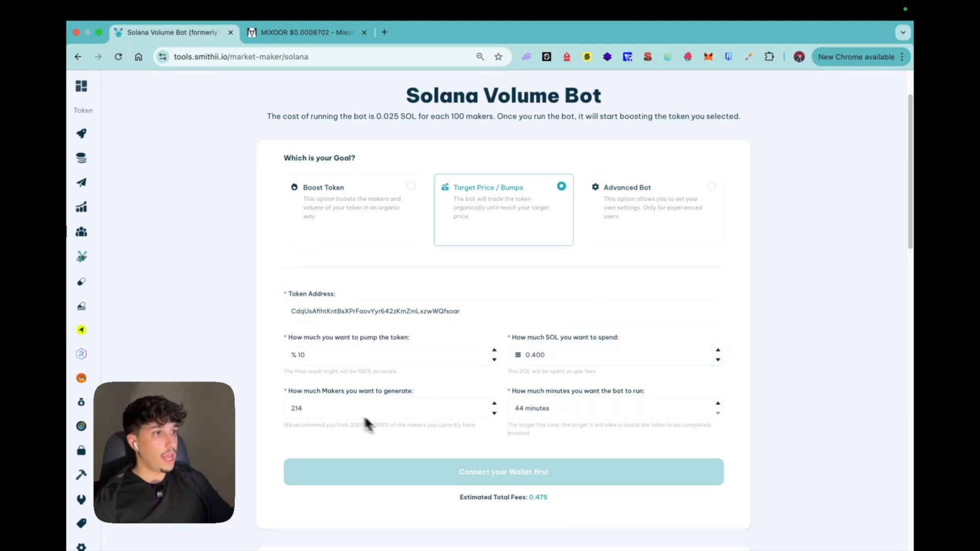
Raise the number of minutes the bot runs to 107 minutes
{"action": "left_click_drag", "start_coordinate": [319, 409], "coordinate": [288, 411]}
{"action": "left_click", "coordinate": [717, 403]}
{"action": "left_click", "coordinate": [718, 403]}
{"action": "left_click", "coordinate": [717, 404]}
{"action": "left_click", "coordinate": [717, 403]}
{"action": "left_click", "coordinate": [718, 403]}
{"action": "left_click", "coordinate": [717, 403]}
{"action": "left_click", "coordinate": [718, 403]}
{"action": "left_click", "coordinate": [717, 403]}
{"action": "left_click", "coordinate": [718, 403]}
{"action": "left_click", "coordinate": [717, 403]}
{"action": "left_click", "coordinate": [718, 403]}
{"action": "left_click", "coordinate": [717, 403]}
{"action": "left_click", "coordinate": [717, 404]}
{"action": "left_click", "coordinate": [717, 403]}
{"action": "left_click", "coordinate": [717, 403]}
{"action": "left_click_drag", "start_coordinate": [718, 403], "coordinate": [715, 404]}
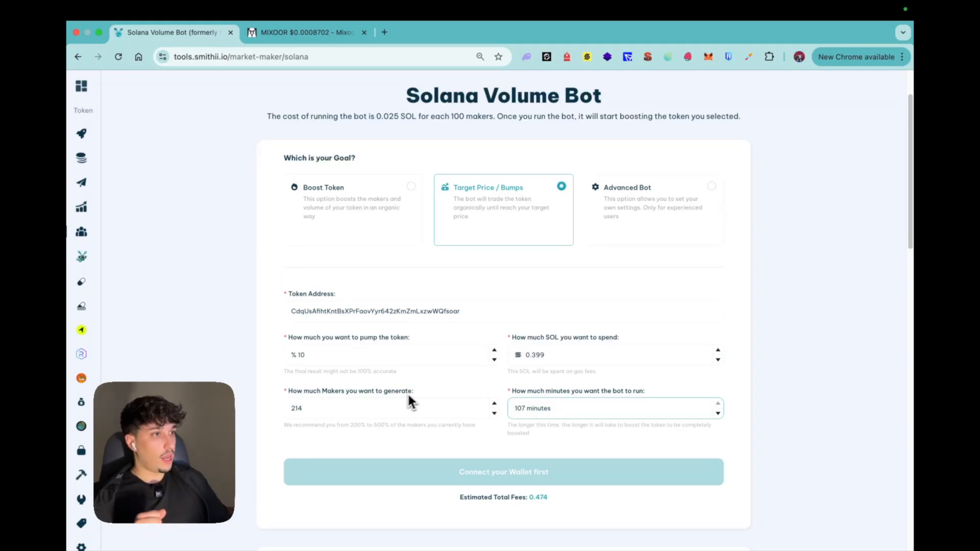
Review the number of makers to generate and the stated bot cost per 100 makers
{"action": "left_click_drag", "start_coordinate": [409, 392], "coordinate": [280, 394]}
{"action": "left_click", "coordinate": [327, 408]}
{"action": "type", "text": "214"}
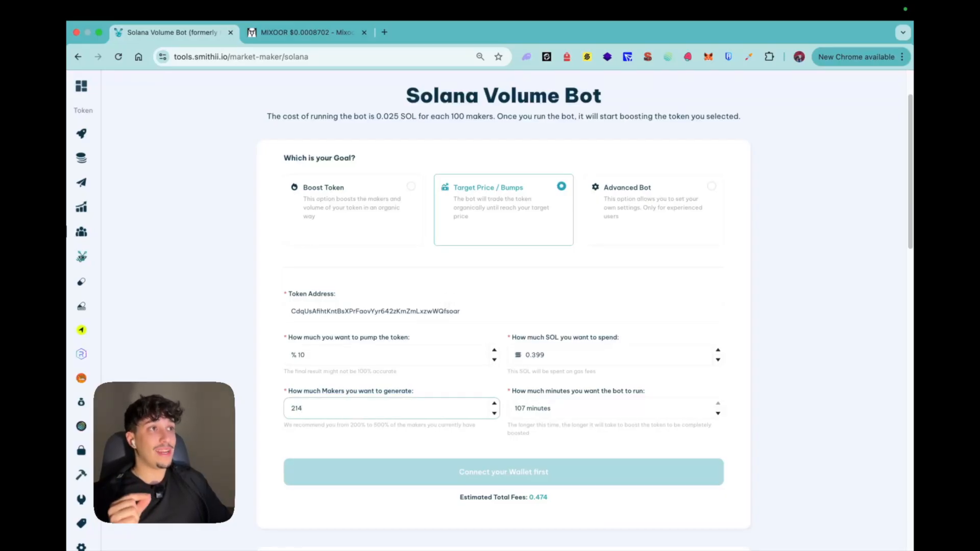
{"action": "left_click_drag", "start_coordinate": [375, 116], "coordinate": [495, 117]}
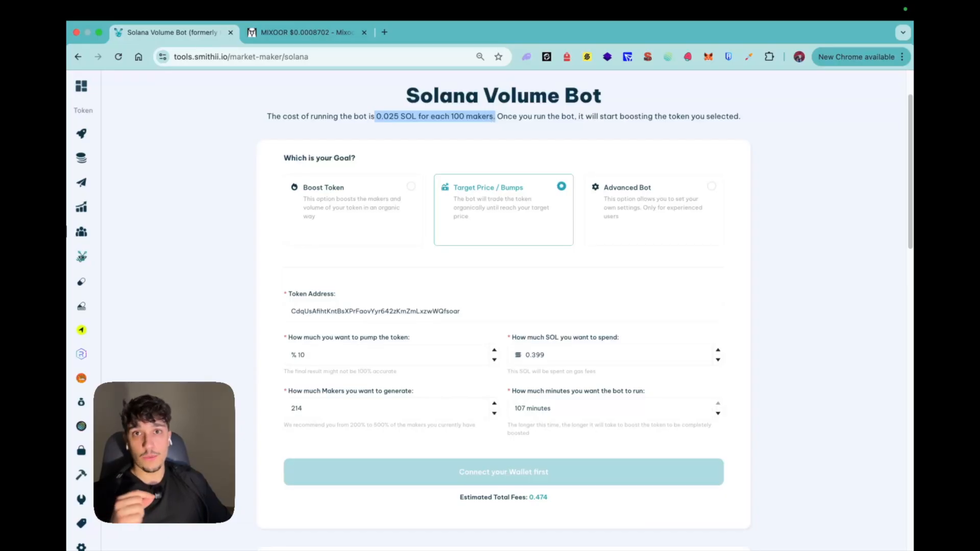
{"action": "left_click", "coordinate": [445, 122]}
{"action": "double_click", "coordinate": [312, 407]}
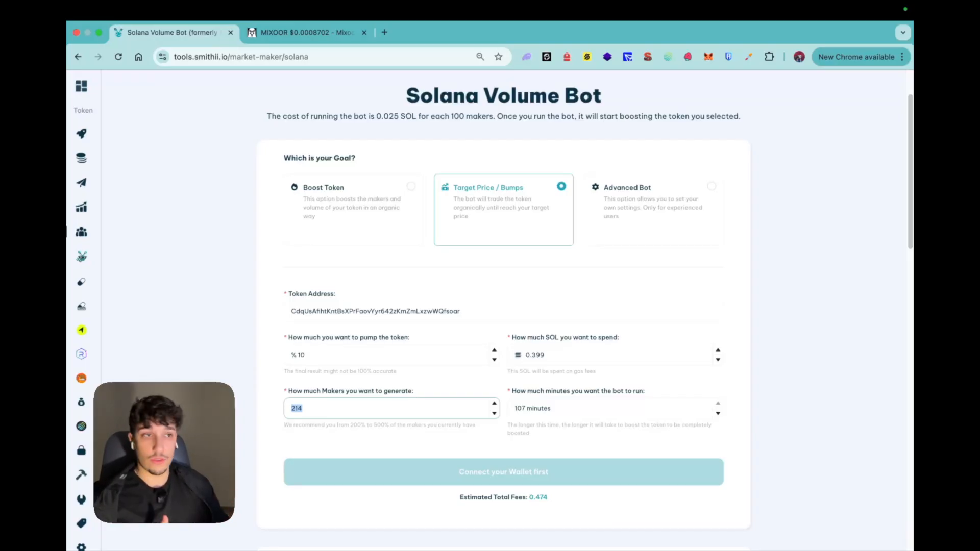
Check the MIXOOR token's makers and volume on DEX Screener, and set the makers to generate to 10
{"action": "key", "text": "ctrl+Tab"}
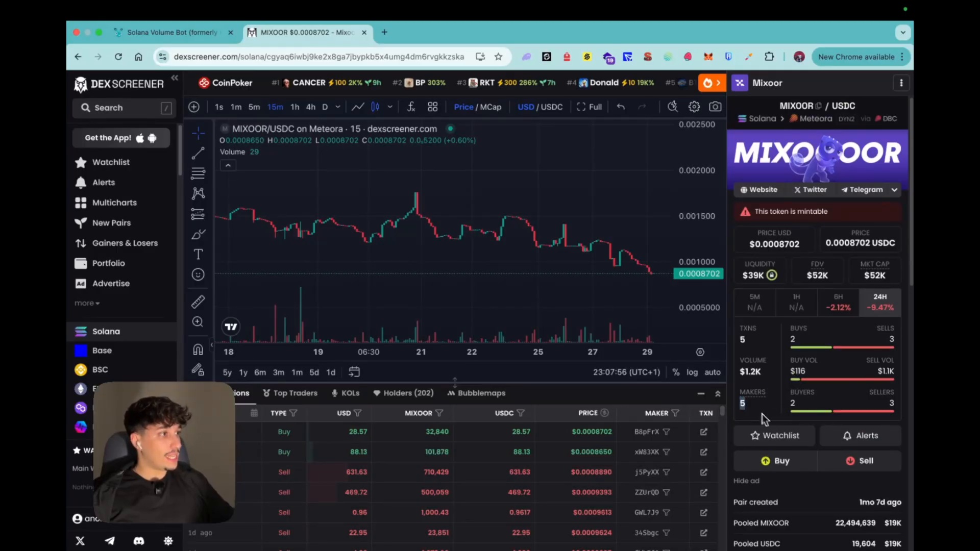
{"action": "left_click_drag", "start_coordinate": [742, 403], "coordinate": [739, 371]}
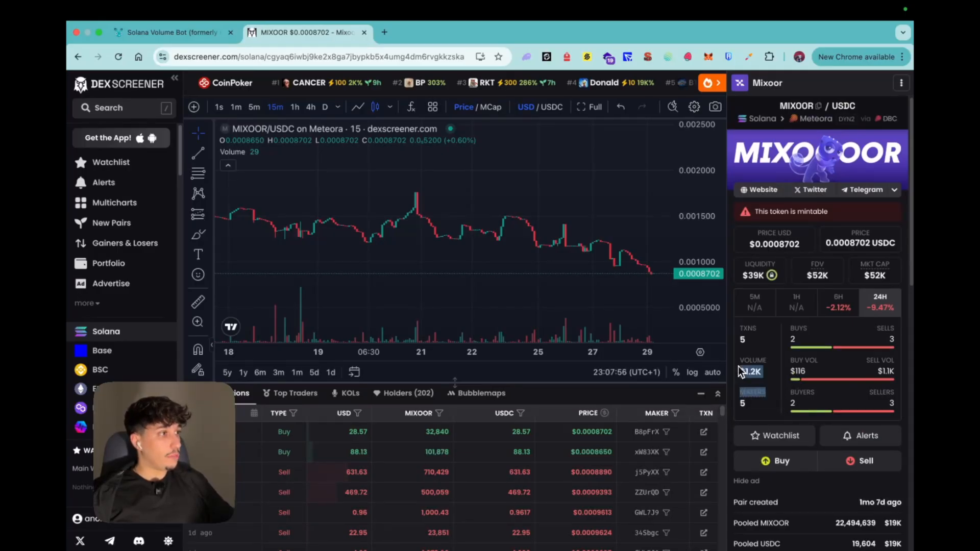
{"action": "left_click", "coordinate": [765, 386]}
{"action": "left_click", "coordinate": [154, 30]}
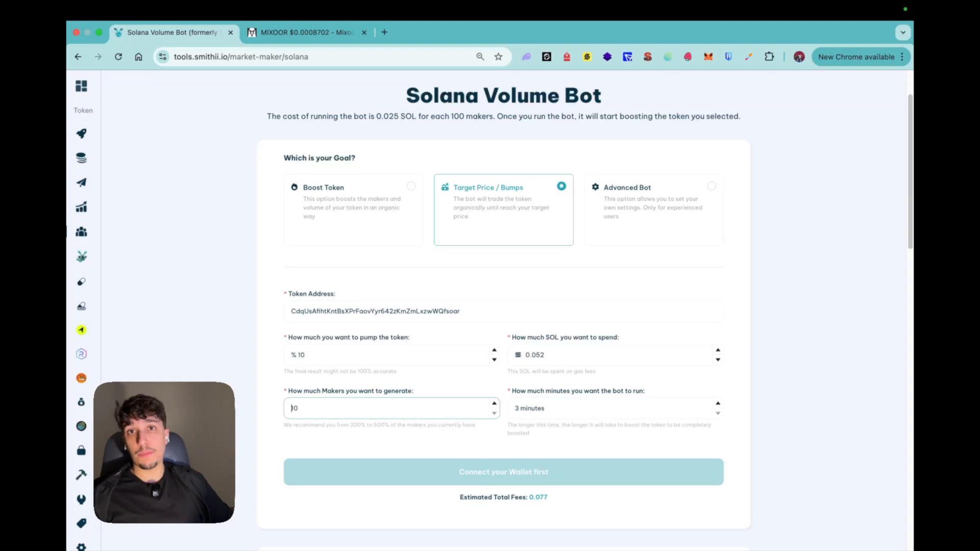
Recheck the token's makers count on DEX Screener and set the bot's makers to generate to 50
{"action": "left_click", "coordinate": [301, 32]}
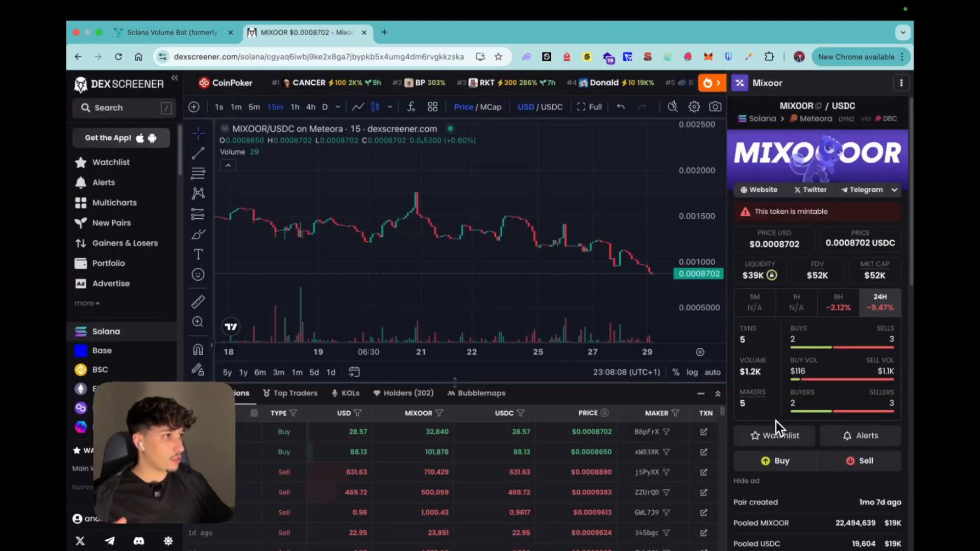
{"action": "left_click_drag", "start_coordinate": [760, 409], "coordinate": [749, 407]}
{"action": "left_click", "coordinate": [760, 409]}
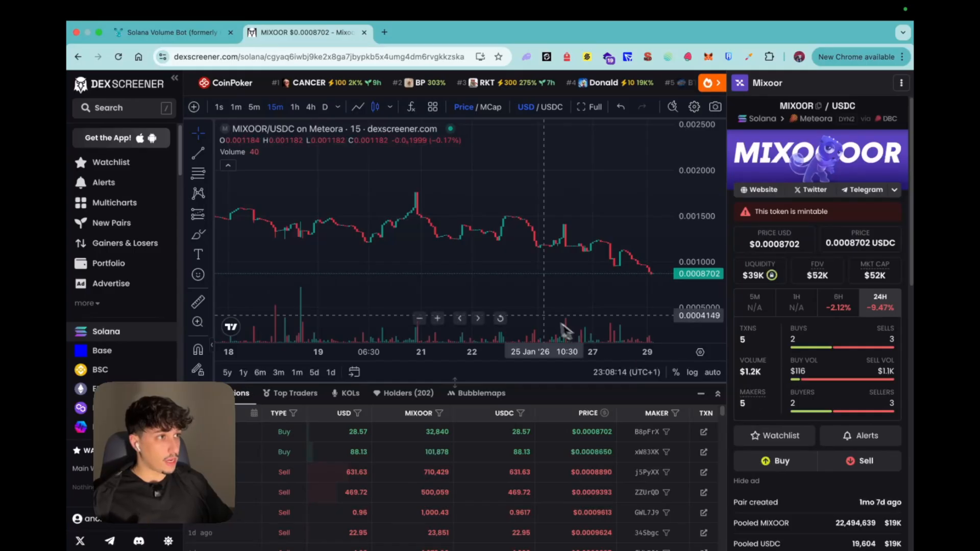
{"action": "left_click", "coordinate": [169, 34]}
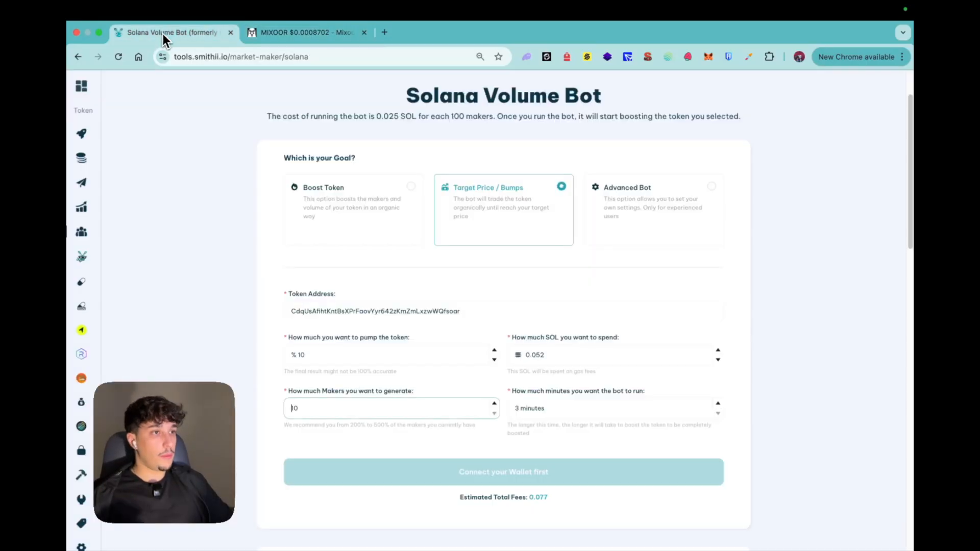
{"action": "left_click", "coordinate": [290, 408]}
{"action": "type", "text": "50"}
{"action": "left_click", "coordinate": [505, 420]}
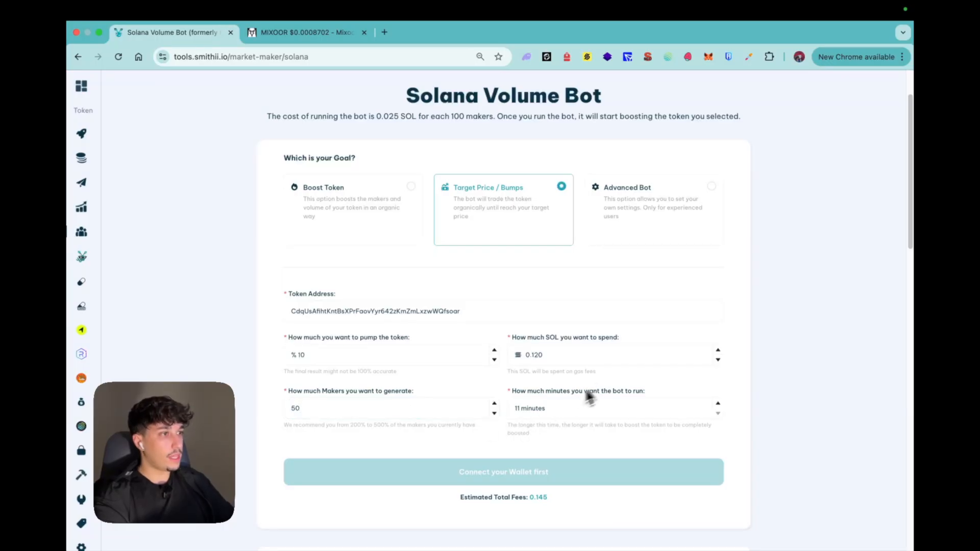
Review how many minutes the bot runs and look at the MIXOOR chart page on DEX Screener
{"action": "left_click_drag", "start_coordinate": [510, 391], "coordinate": [654, 401]}
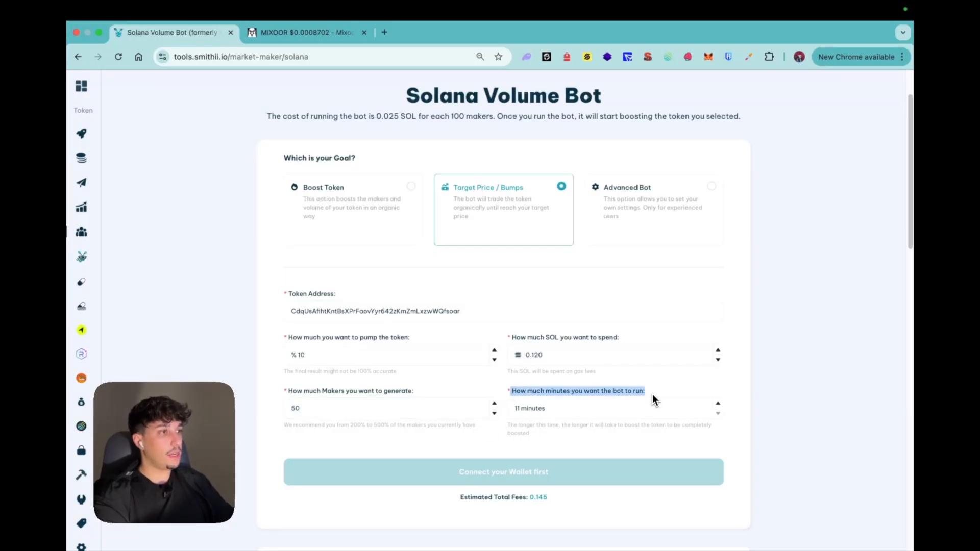
{"action": "left_click", "coordinate": [614, 392]}
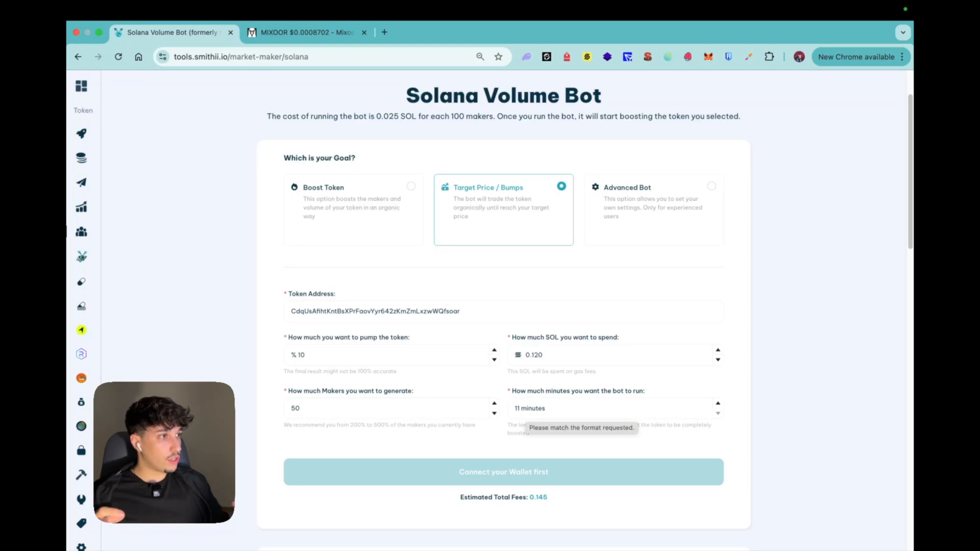
{"action": "left_click", "coordinate": [519, 409]}
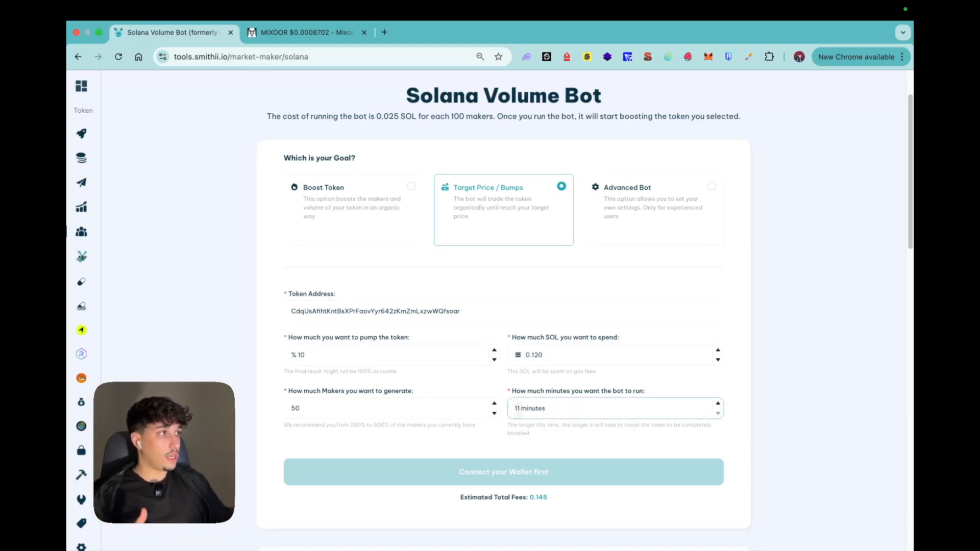
{"action": "left_click", "coordinate": [291, 32]}
{"action": "scroll", "coordinate": [420, 450], "scroll_direction": "down", "scroll_amount": 2}
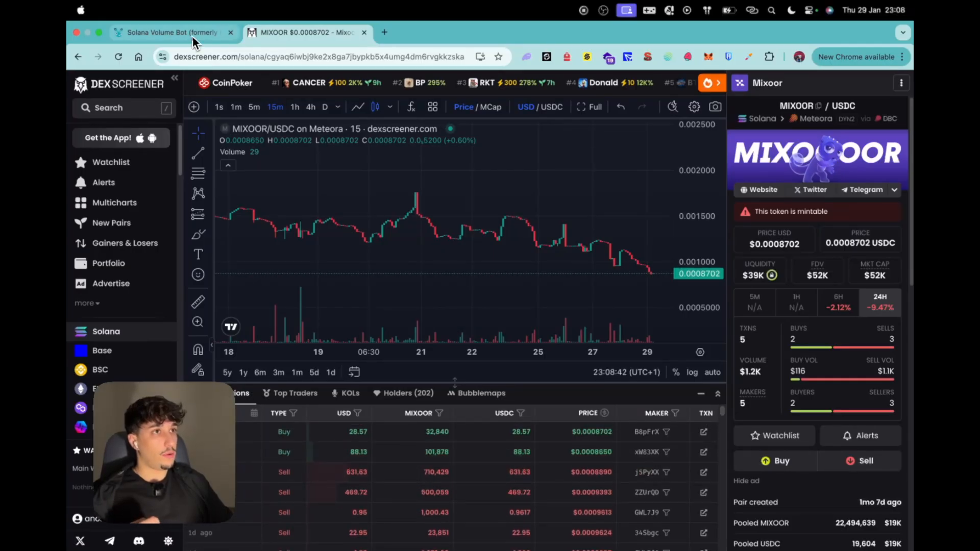
Return to the Solana Volume Bot page and set the bot's run time to 25 minutes
{"action": "left_click", "coordinate": [193, 35]}
{"action": "double_click", "coordinate": [520, 411]}
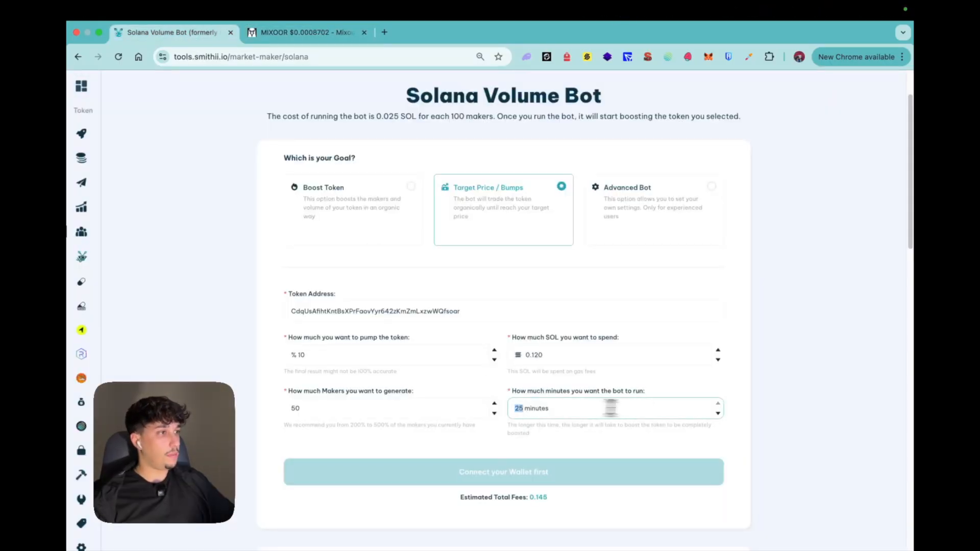
{"action": "type", "text": "23"}
{"action": "left_click", "coordinate": [718, 403]}
{"action": "left_click", "coordinate": [718, 403]}
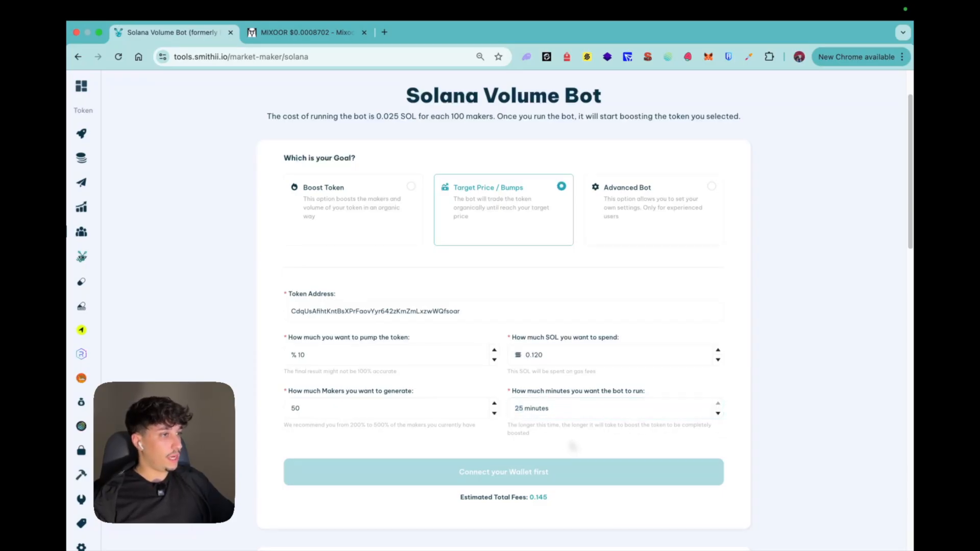
Connect the Solana wallet to Smithii Tools
{"action": "scroll", "coordinate": [704, 445], "scroll_direction": "up", "scroll_amount": 2}
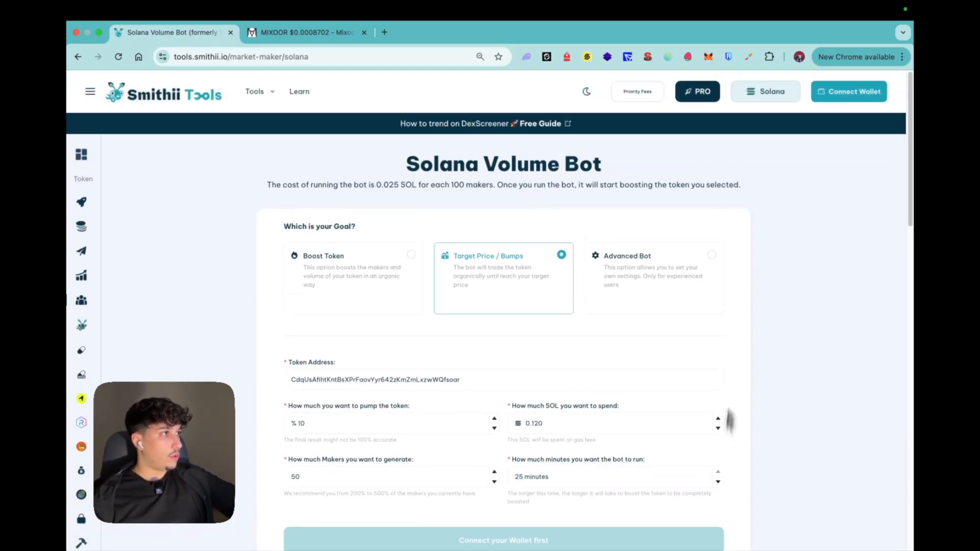
{"action": "left_click", "coordinate": [839, 92]}
{"action": "left_click", "coordinate": [491, 195]}
Review the estimated total fees for running the bot
{"action": "scroll", "coordinate": [757, 284], "scroll_direction": "down", "scroll_amount": 4}
{"action": "scroll", "coordinate": [569, 396], "scroll_direction": "down", "scroll_amount": 1}
{"action": "left_click_drag", "start_coordinate": [569, 396], "coordinate": [476, 393]}
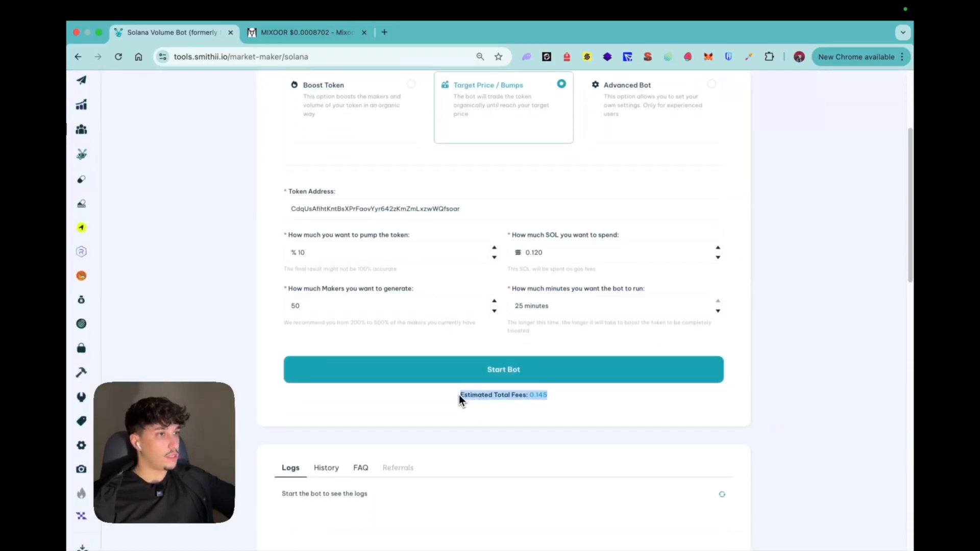
{"action": "left_click", "coordinate": [461, 398]}
{"action": "left_click_drag", "start_coordinate": [550, 396], "coordinate": [539, 396]}
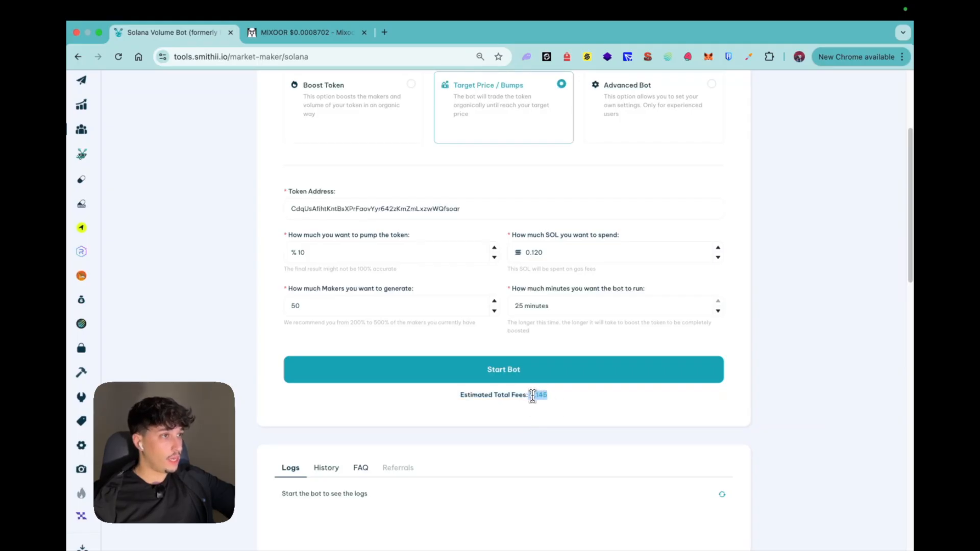
{"action": "left_click", "coordinate": [523, 436]}
Start the Target Price / Bumps bot with a 10% pump and approve the wallet transaction
{"action": "scroll", "coordinate": [518, 436], "scroll_direction": "up", "scroll_amount": 2}
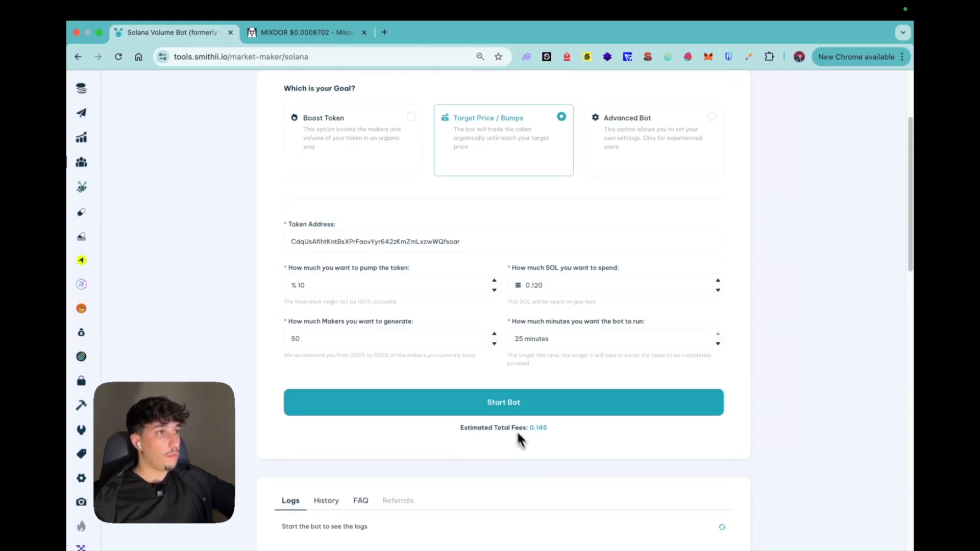
{"action": "scroll", "coordinate": [463, 345], "scroll_direction": "up", "scroll_amount": 1}
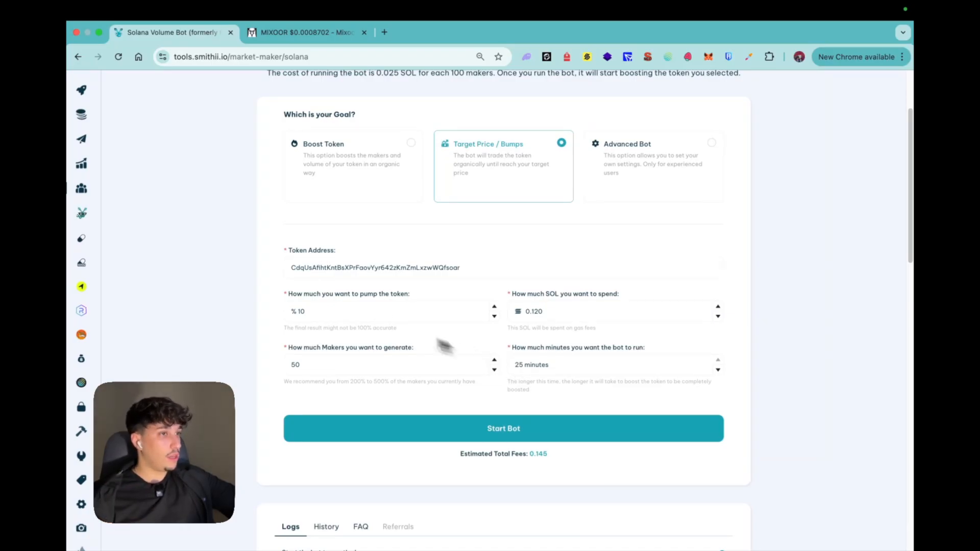
{"action": "left_click_drag", "start_coordinate": [332, 310], "coordinate": [286, 312]}
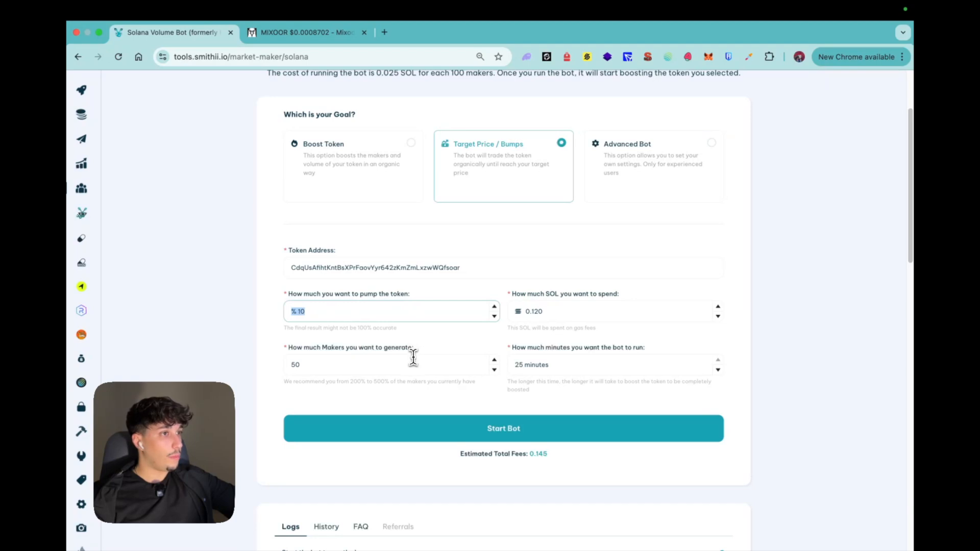
{"action": "left_click", "coordinate": [512, 432]}
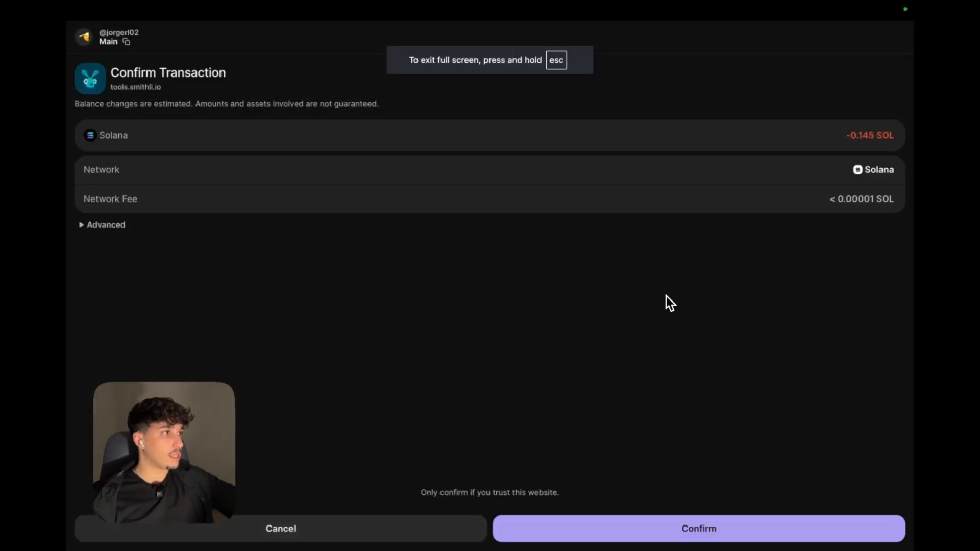
{"action": "left_click", "coordinate": [656, 529]}
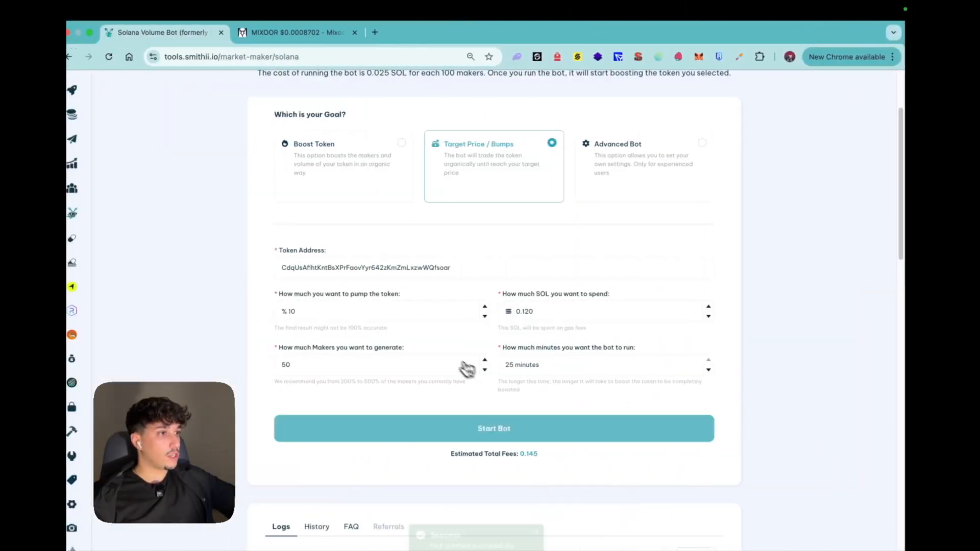
Examine the running bot's log entries alongside its Target Price / Bumps settings
{"action": "scroll", "coordinate": [475, 352], "scroll_direction": "down", "scroll_amount": 3}
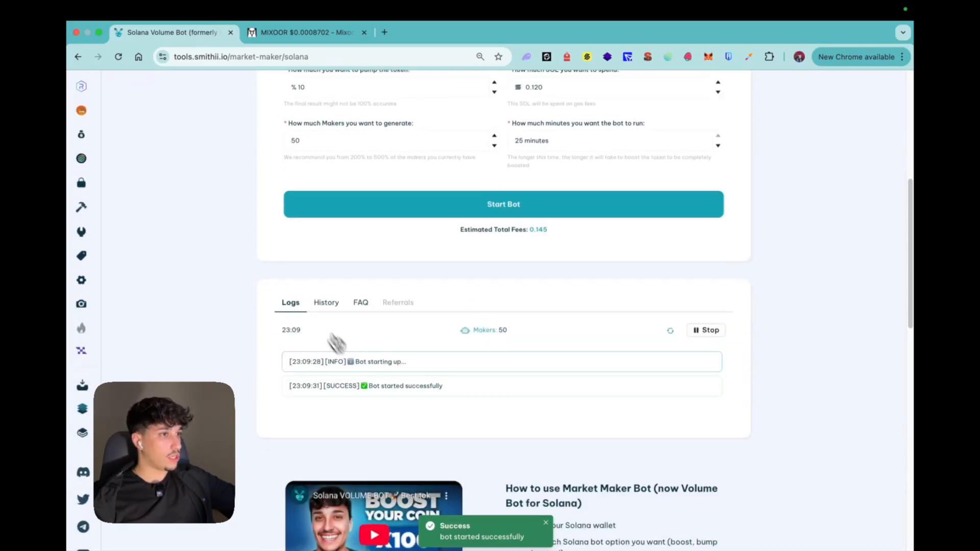
{"action": "scroll", "coordinate": [520, 381], "scroll_direction": "up", "scroll_amount": 1}
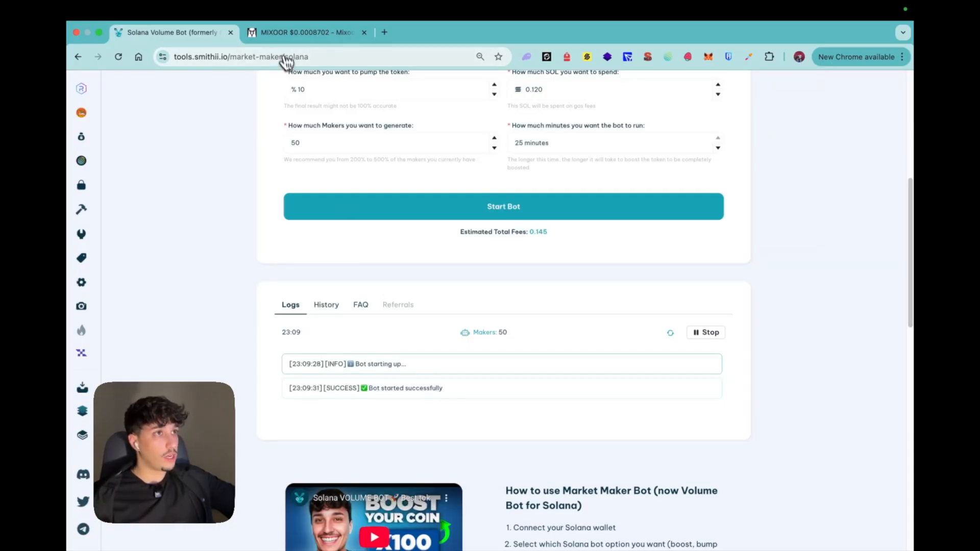
{"action": "scroll", "coordinate": [439, 363], "scroll_direction": "down", "scroll_amount": 1}
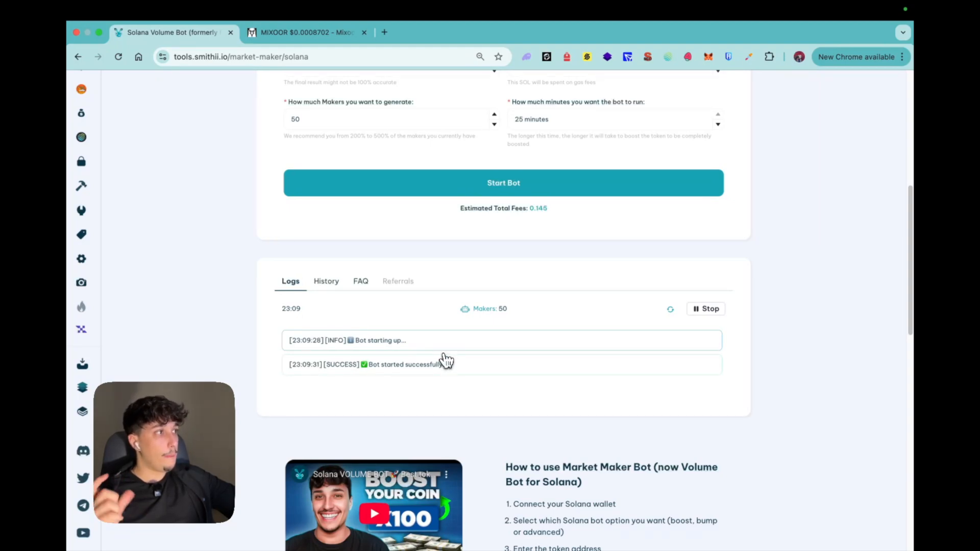
{"action": "scroll", "coordinate": [442, 363], "scroll_direction": "up", "scroll_amount": 5}
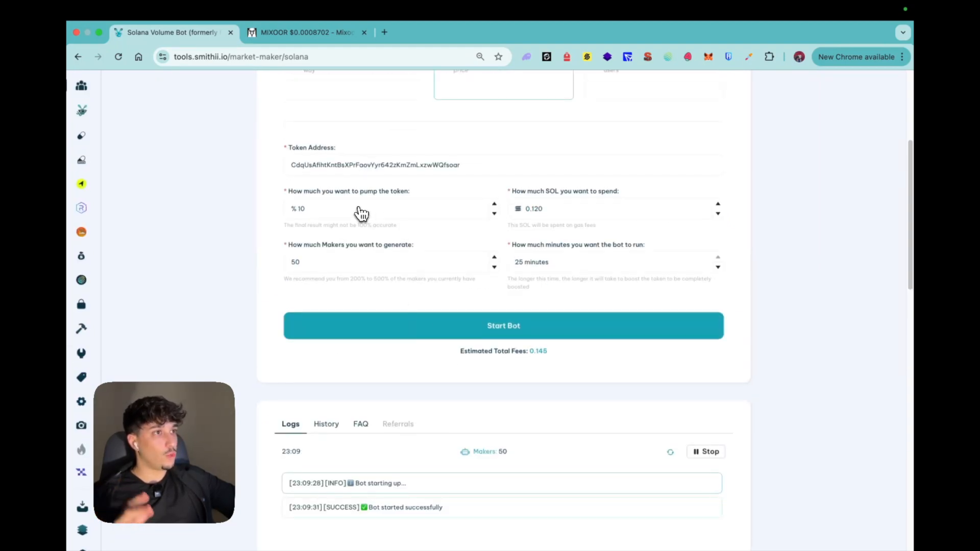
{"action": "scroll", "coordinate": [423, 411], "scroll_direction": "down", "scroll_amount": 3}
Switch the bot's goal to Advanced Bot and choose Sell Strategy for how it sells the tokens
{"action": "scroll", "coordinate": [477, 431], "scroll_direction": "up", "scroll_amount": 6}
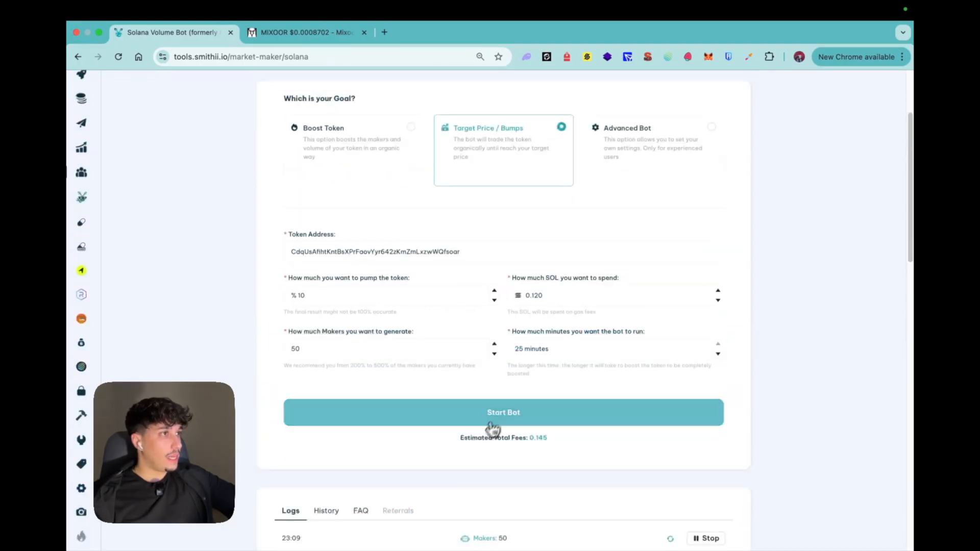
{"action": "left_click", "coordinate": [622, 179]}
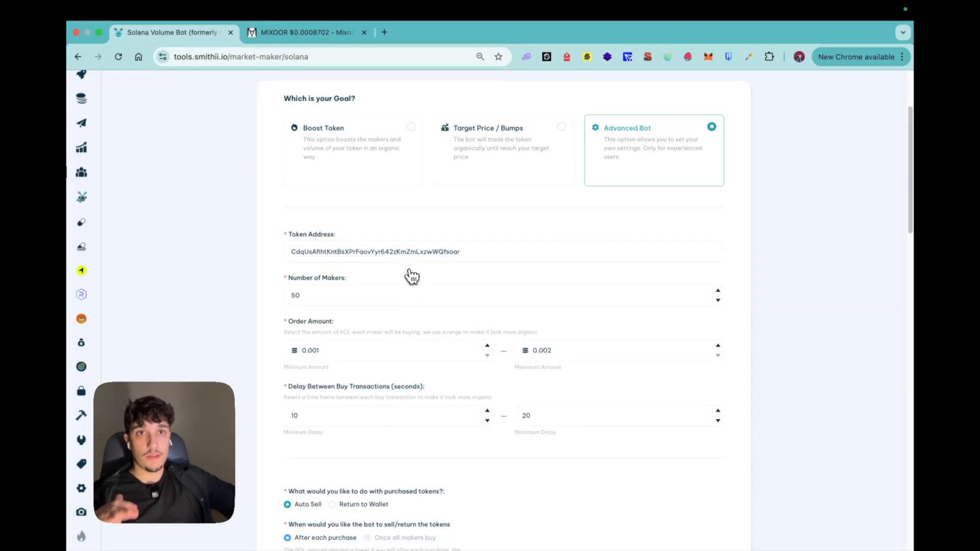
{"action": "scroll", "coordinate": [428, 286], "scroll_direction": "up", "scroll_amount": 1}
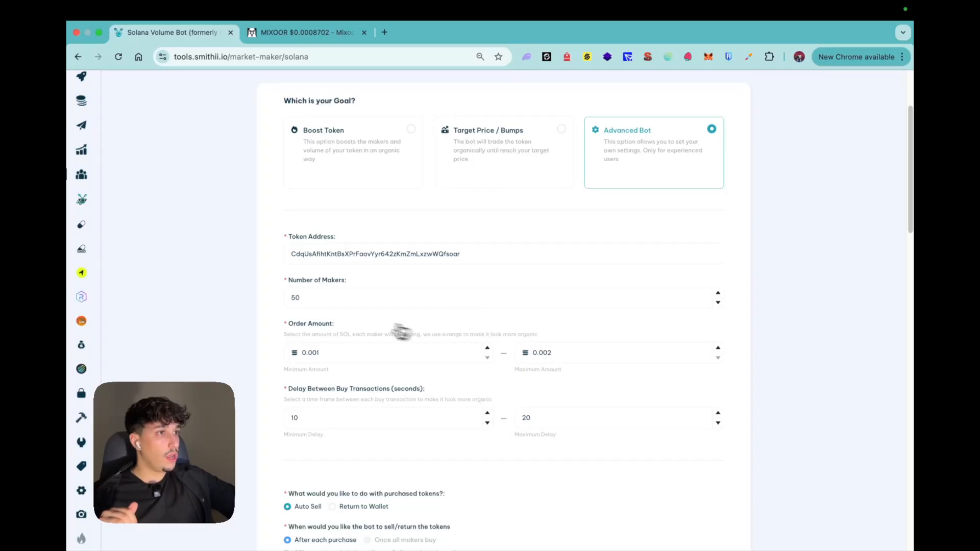
{"action": "scroll", "coordinate": [388, 320], "scroll_direction": "down", "scroll_amount": 2}
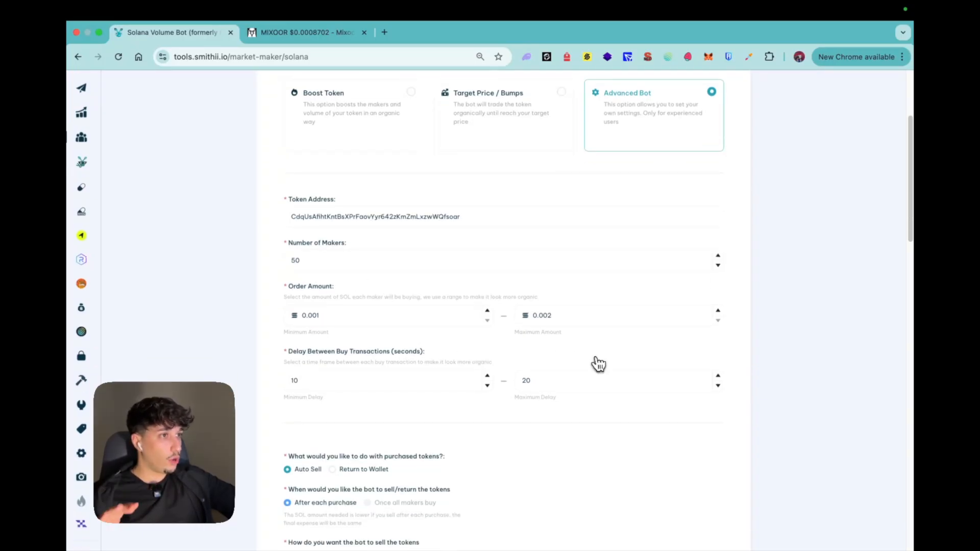
{"action": "scroll", "coordinate": [459, 326], "scroll_direction": "down", "scroll_amount": 5}
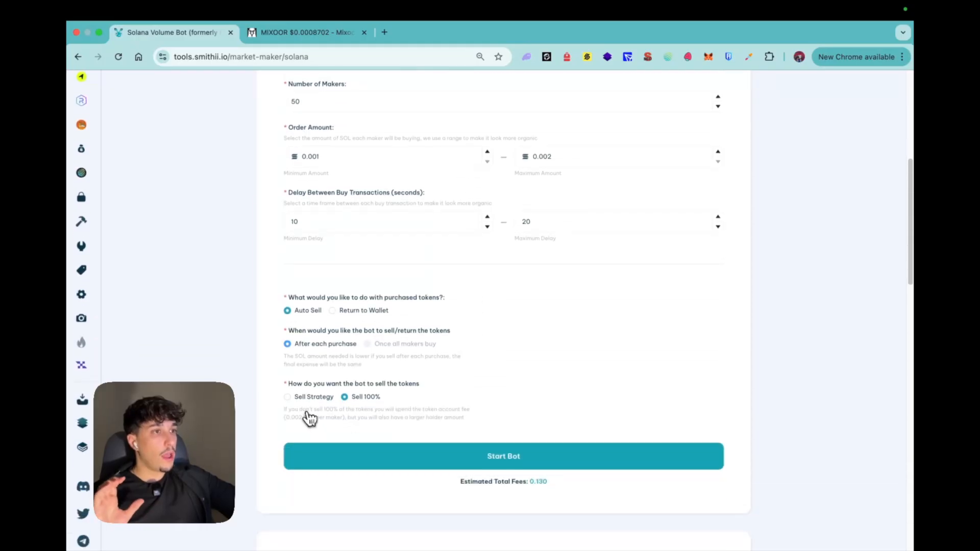
{"action": "left_click", "coordinate": [288, 397]}
{"action": "scroll", "coordinate": [428, 345], "scroll_direction": "down", "scroll_amount": 1}
{"action": "scroll", "coordinate": [431, 351], "scroll_direction": "up", "scroll_amount": 1}
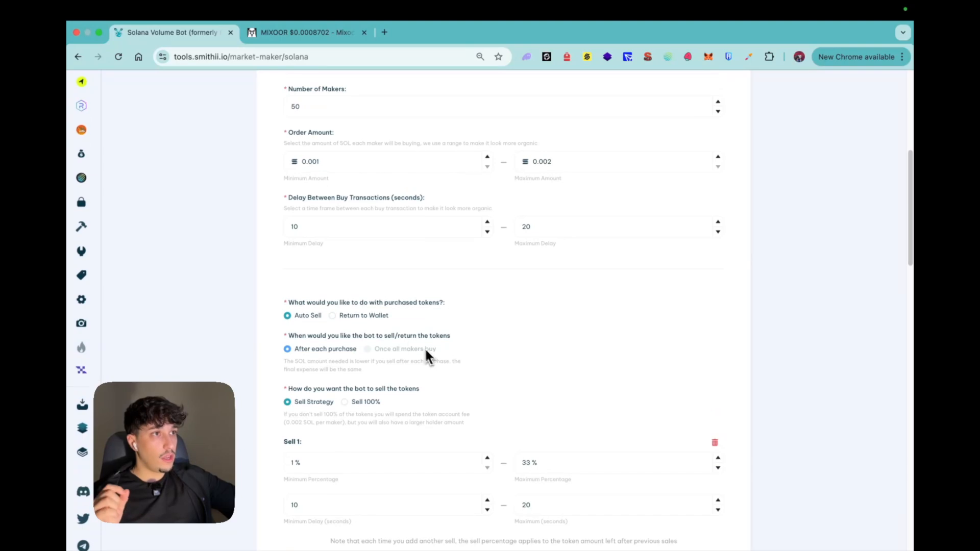
Review the Advanced Bot's order amount, buy delay and Sell 1 percentage and delay settings
{"action": "scroll", "coordinate": [380, 317], "scroll_direction": "up", "scroll_amount": 1}
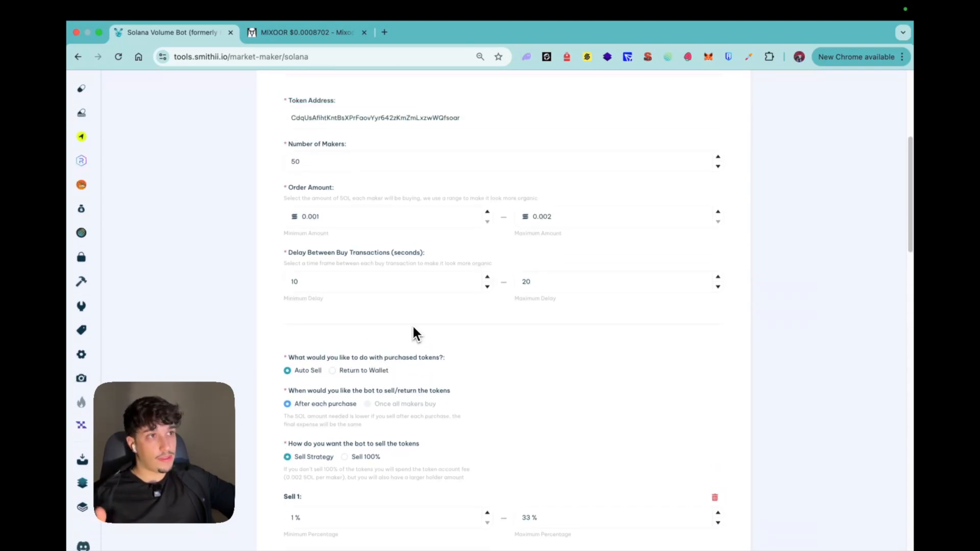
{"action": "triple_click", "coordinate": [297, 188]}
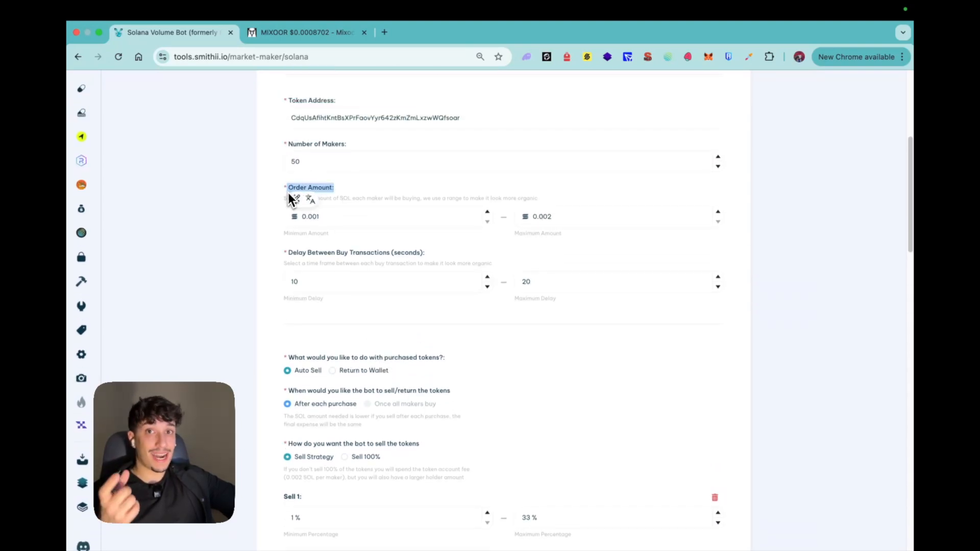
{"action": "left_click", "coordinate": [362, 205]}
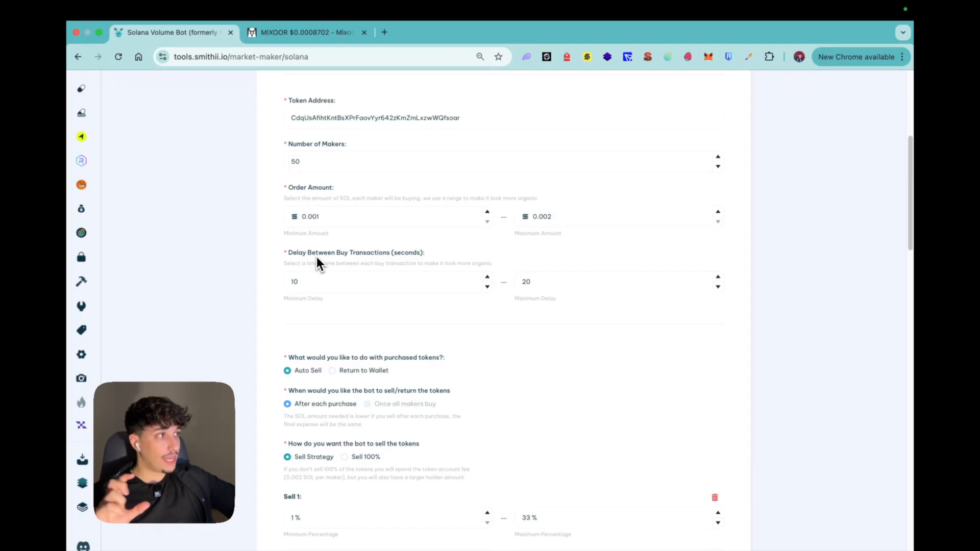
{"action": "scroll", "coordinate": [403, 322], "scroll_direction": "down", "scroll_amount": 3}
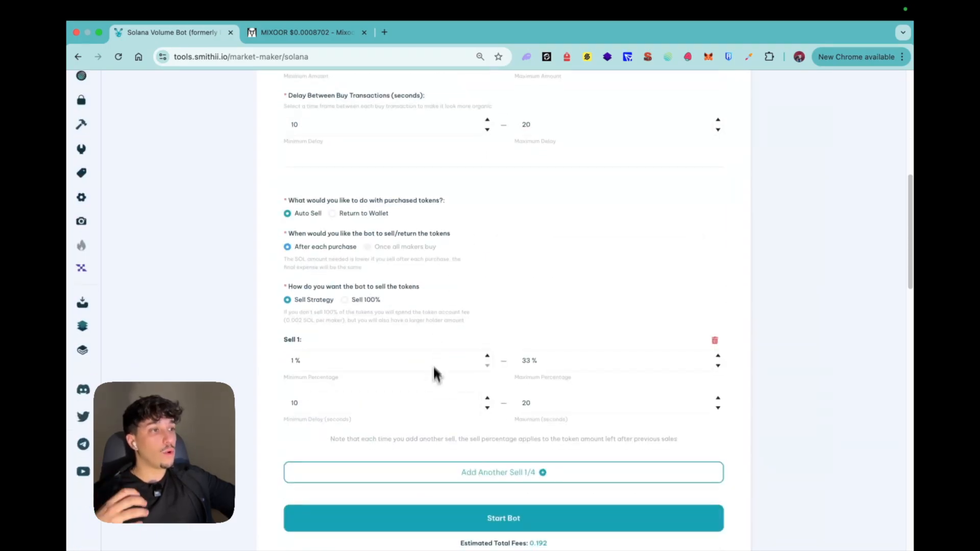
{"action": "left_click", "coordinate": [334, 363]}
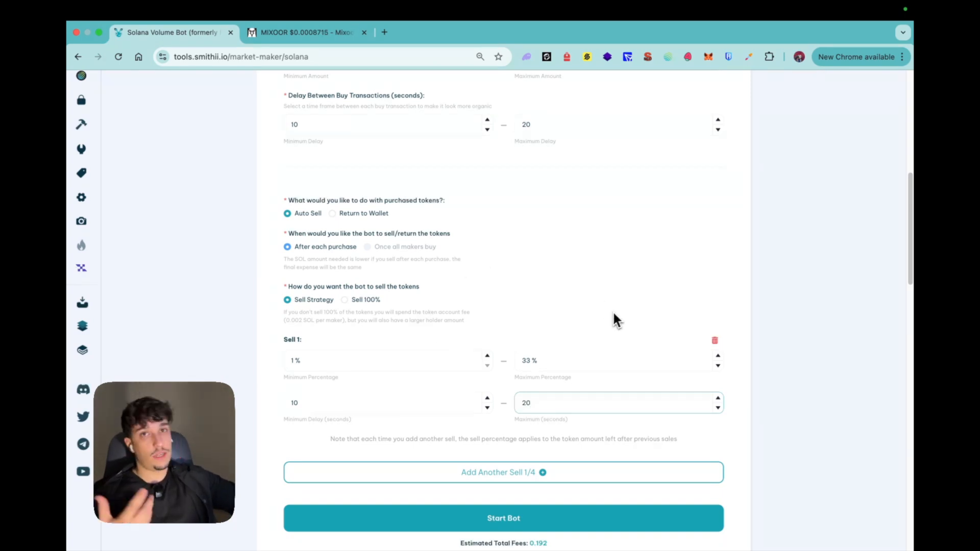
{"action": "scroll", "coordinate": [617, 311], "scroll_direction": "down", "scroll_amount": 5}
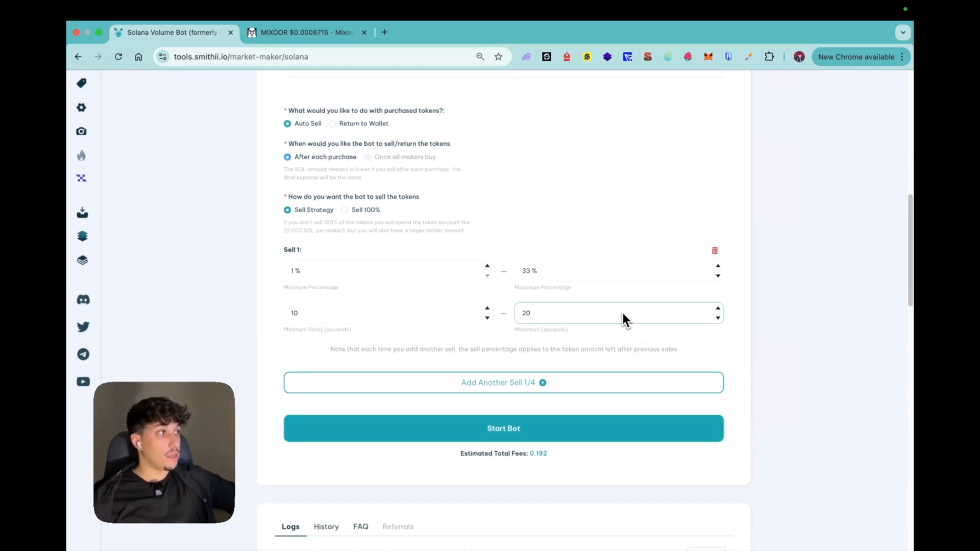
{"action": "scroll", "coordinate": [628, 298], "scroll_direction": "down", "scroll_amount": 7}
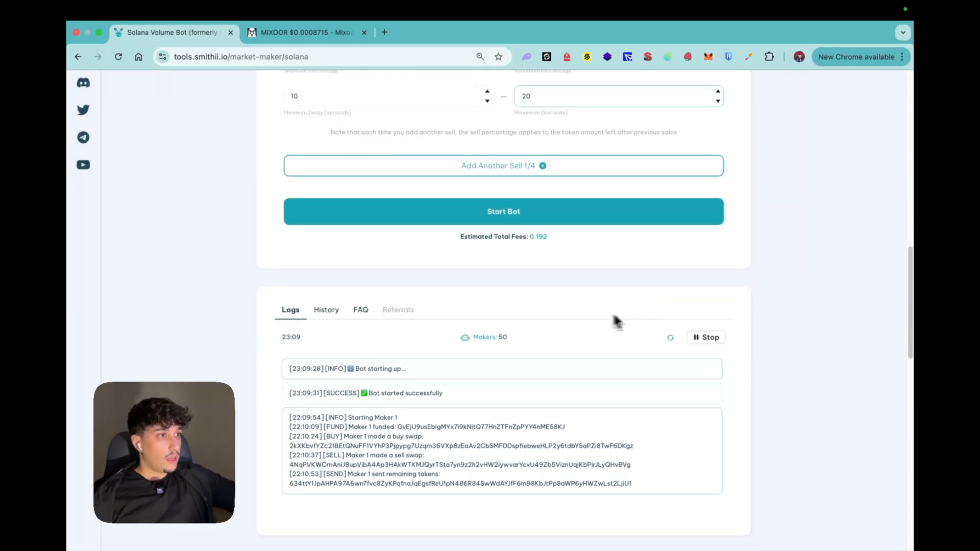
{"action": "scroll", "coordinate": [599, 312], "scroll_direction": "up", "scroll_amount": 13}
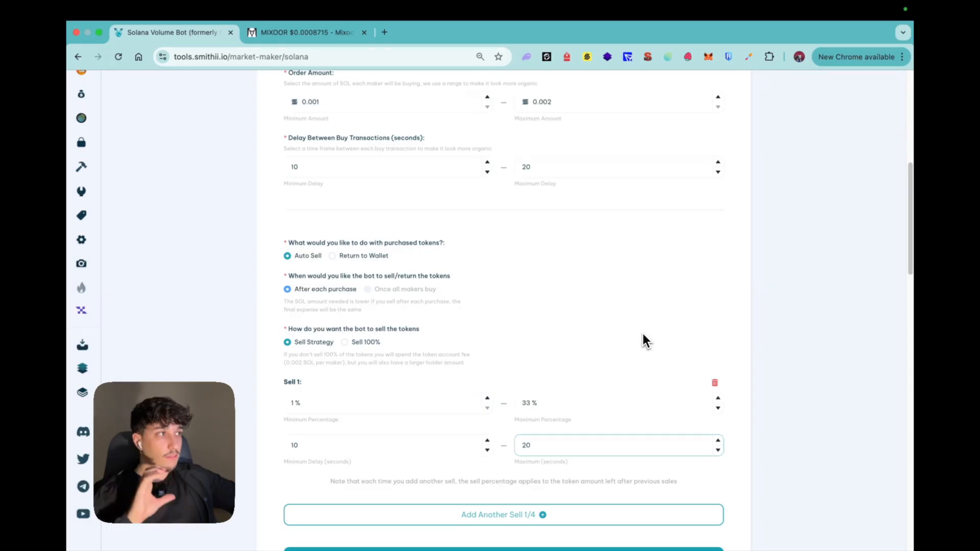
{"action": "scroll", "coordinate": [643, 332], "scroll_direction": "down", "scroll_amount": 5}
{"action": "scroll", "coordinate": [602, 444], "scroll_direction": "up", "scroll_amount": 5}
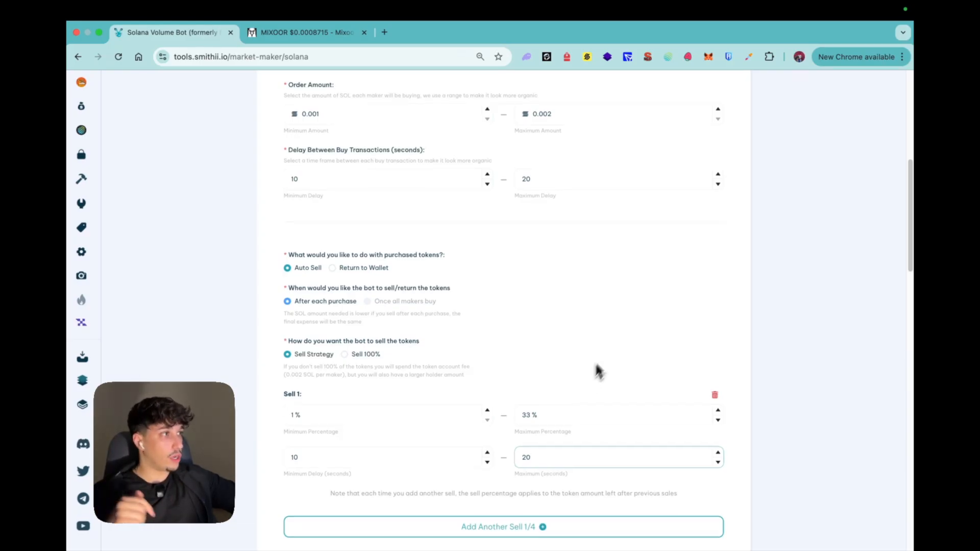
Examine the Maker 1 log entries for funding, buy swap, sell swap and sending of the remaining tokens
{"action": "scroll", "coordinate": [592, 378], "scroll_direction": "down", "scroll_amount": 15}
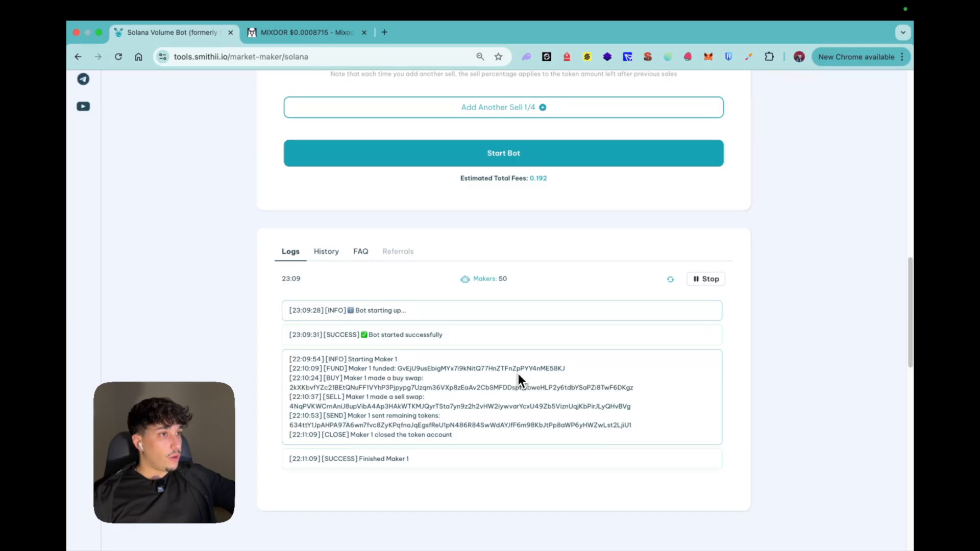
{"action": "left_click_drag", "start_coordinate": [346, 361], "coordinate": [413, 360]}
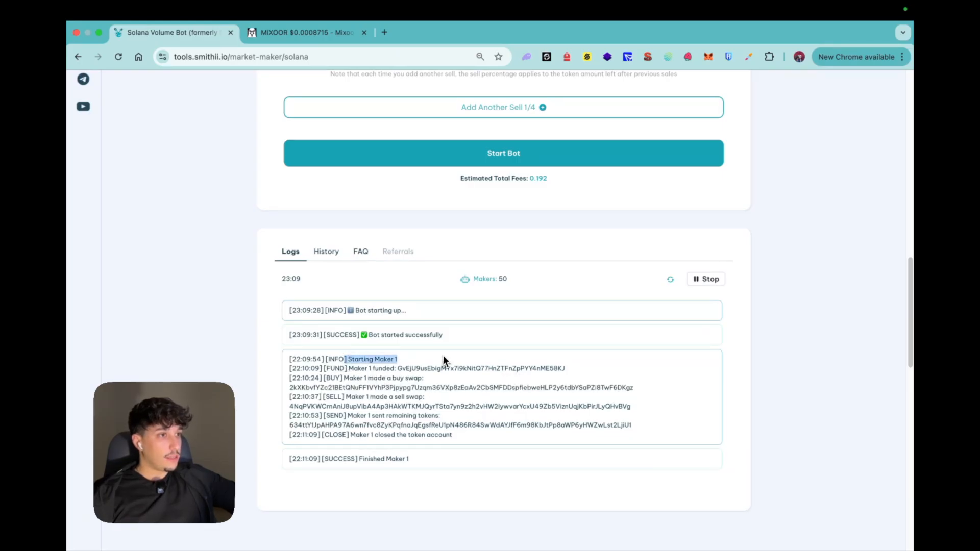
{"action": "left_click", "coordinate": [408, 373]}
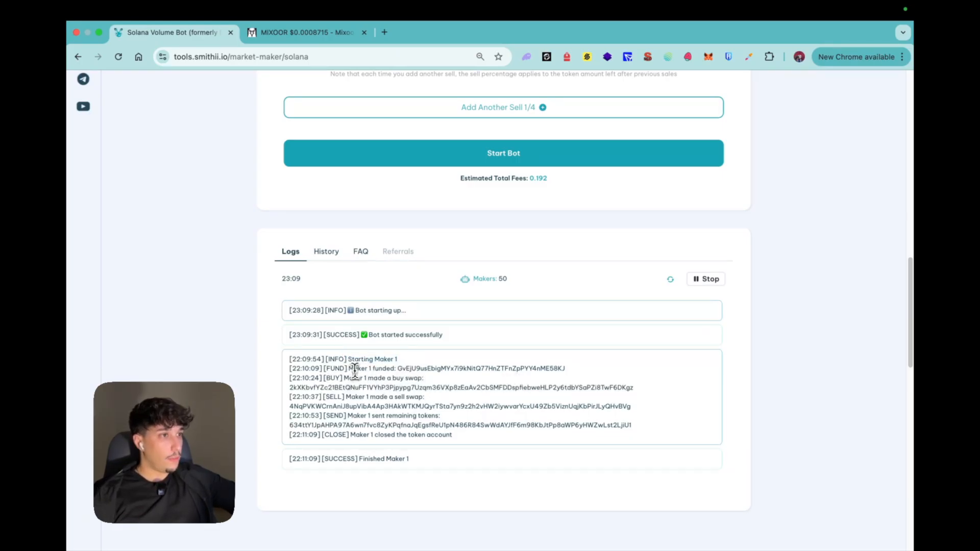
{"action": "left_click_drag", "start_coordinate": [356, 371], "coordinate": [522, 368]}
{"action": "left_click_drag", "start_coordinate": [374, 387], "coordinate": [542, 388]}
{"action": "left_click", "coordinate": [397, 424]}
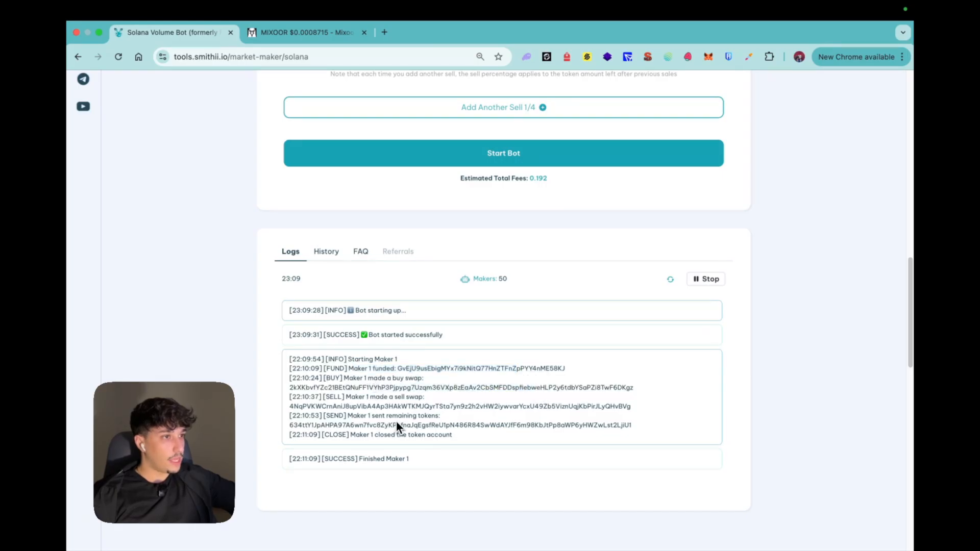
{"action": "left_click_drag", "start_coordinate": [367, 426], "coordinate": [575, 426]}
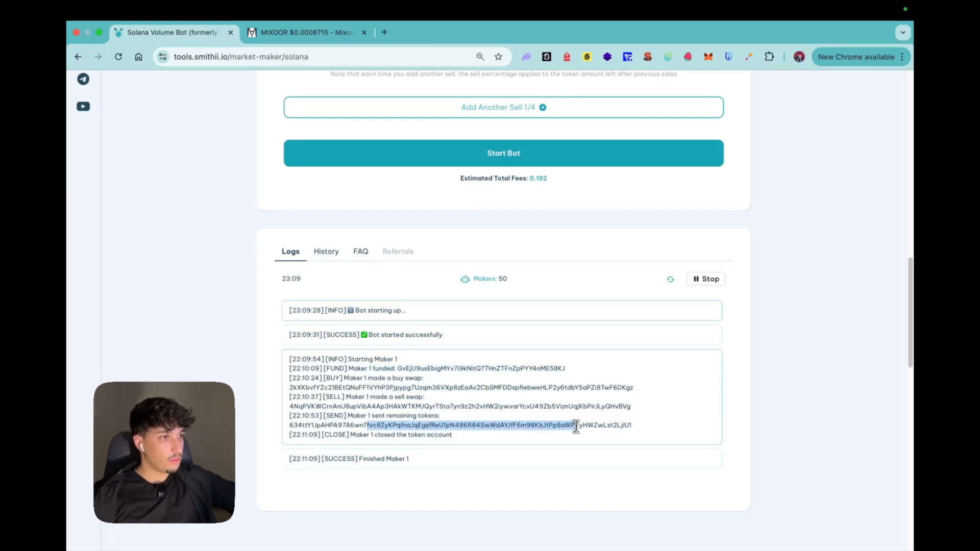
{"action": "left_click", "coordinate": [500, 427]}
Review the Advanced Bot's options for purchased tokens and check the MIXOOR token's recent transactions on DEX Screener
{"action": "scroll", "coordinate": [474, 347], "scroll_direction": "up", "scroll_amount": 10}
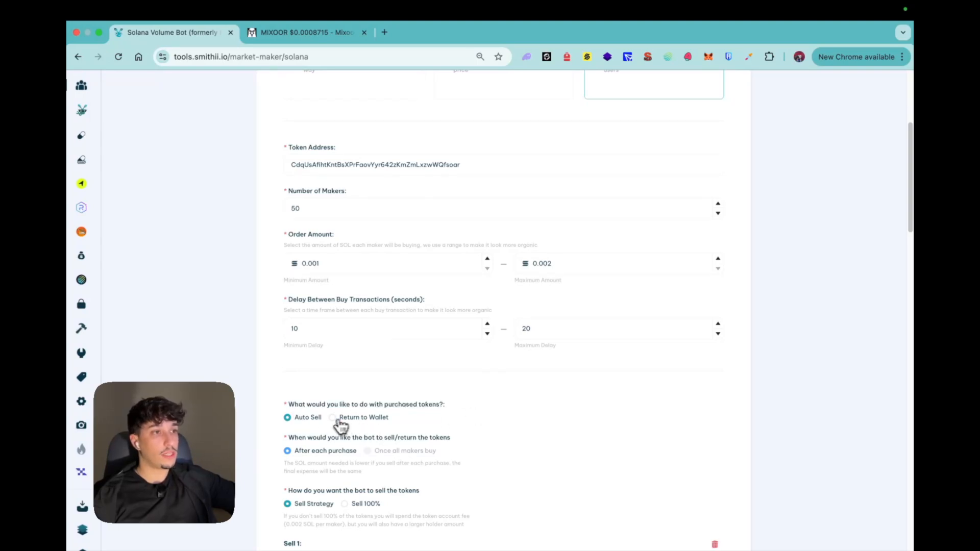
{"action": "scroll", "coordinate": [356, 423], "scroll_direction": "down", "scroll_amount": 3}
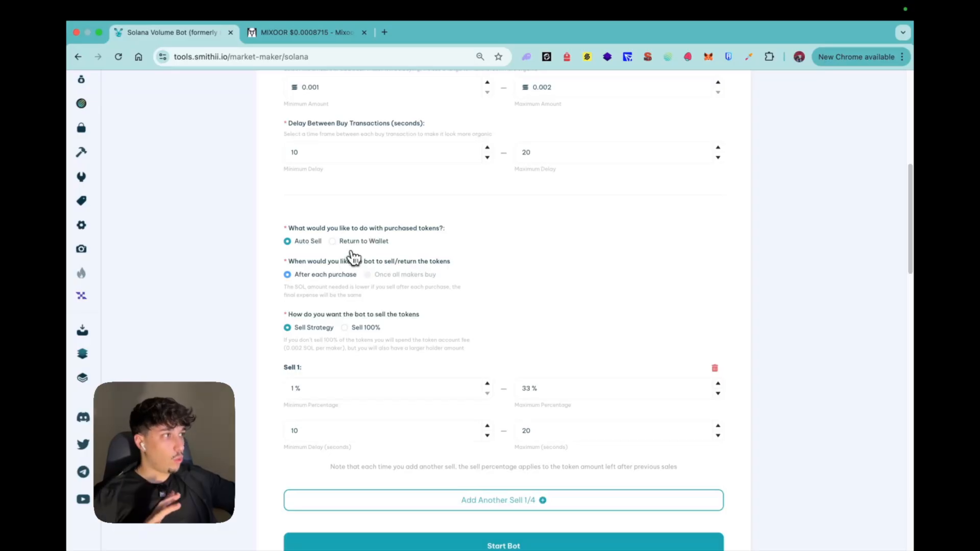
{"action": "scroll", "coordinate": [422, 304], "scroll_direction": "up", "scroll_amount": 8}
{"action": "scroll", "coordinate": [431, 312], "scroll_direction": "down", "scroll_amount": 3}
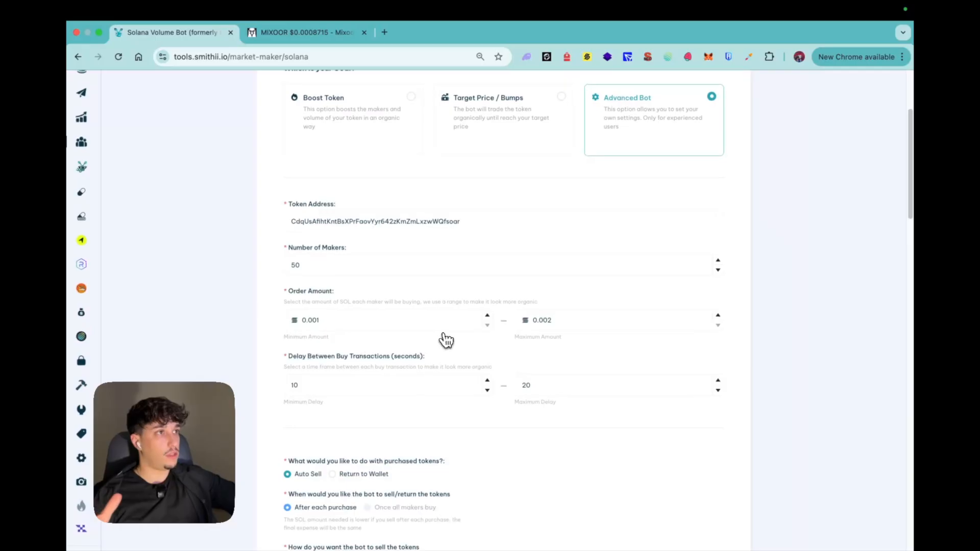
{"action": "left_click", "coordinate": [316, 33]}
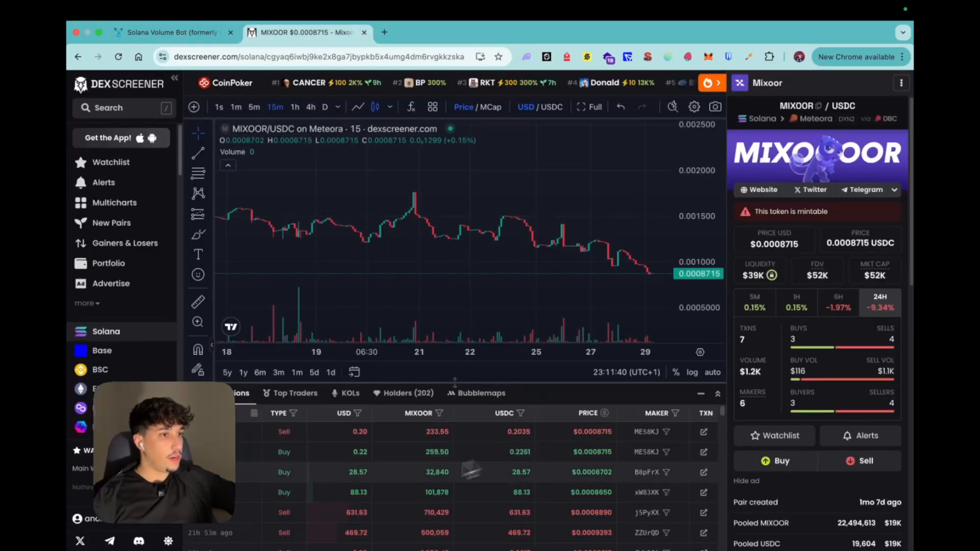